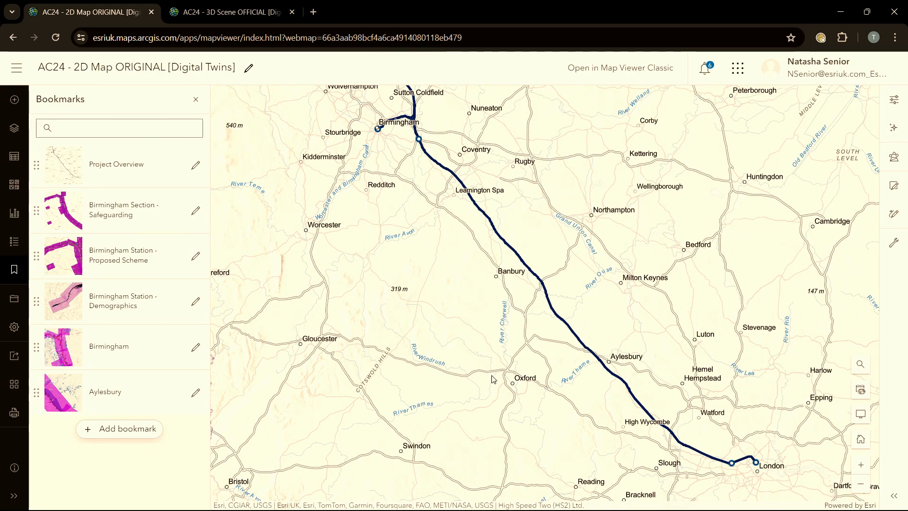
# View the Birmingham Section - Safeguarding and Birmingham Station - Proposed Scheme bookmarks
pyautogui.click(112, 208)
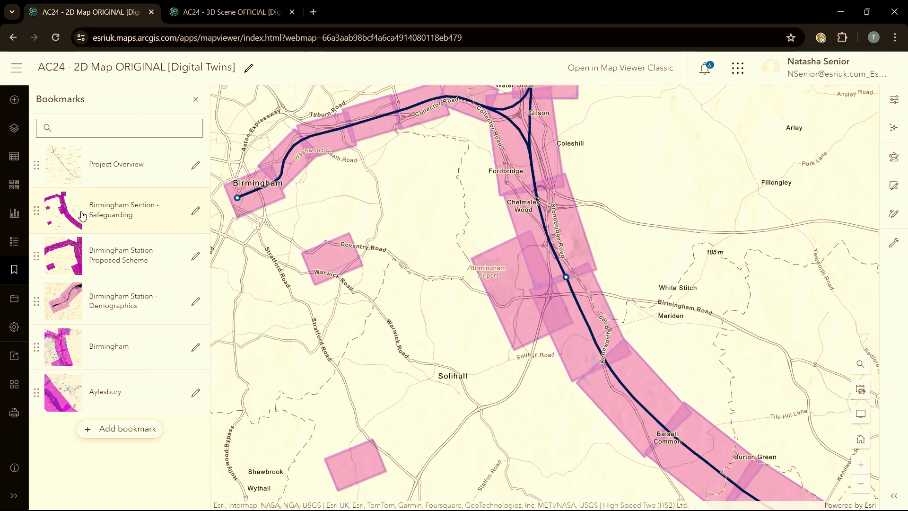
pyautogui.click(112, 260)
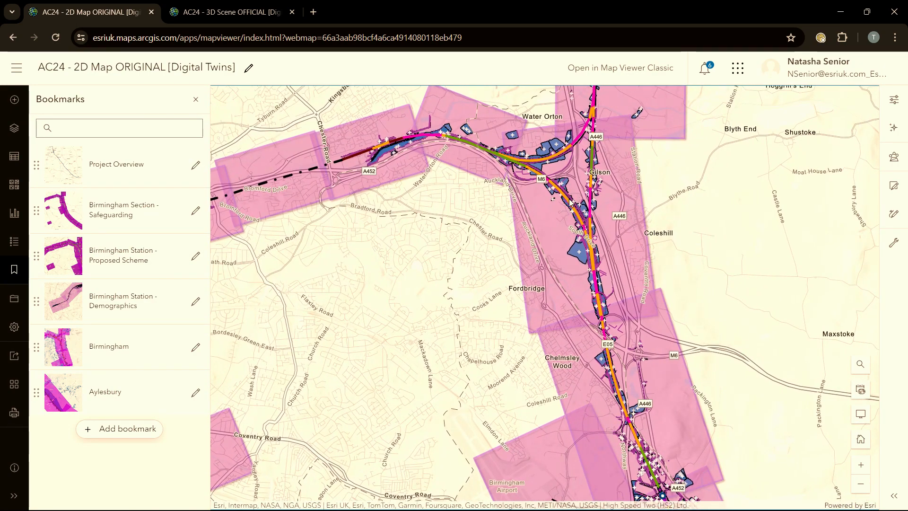
# Inspect the attributes of the curved track section south of Water Orton and the large blue area beside the line
pyautogui.click(571, 204)
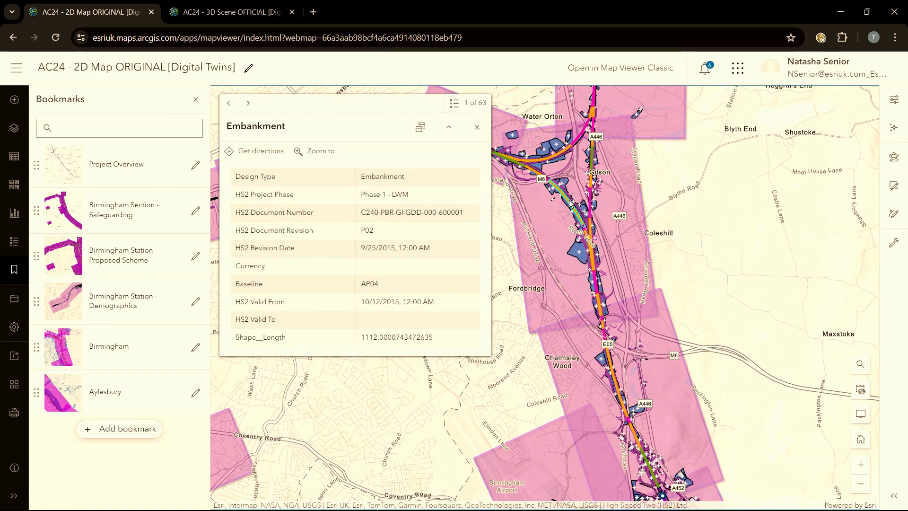
pyautogui.click(477, 127)
pyautogui.scroll(2, 588, 244)
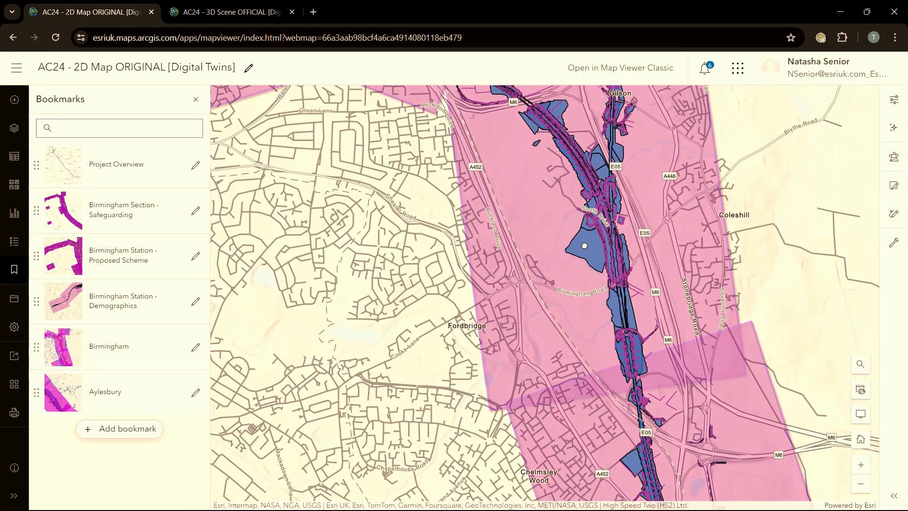
pyautogui.click(591, 242)
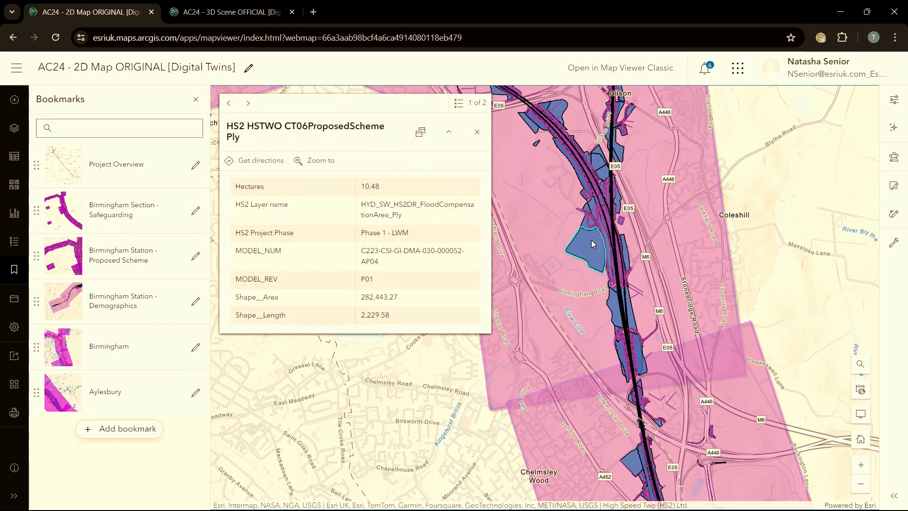
pyautogui.click(477, 136)
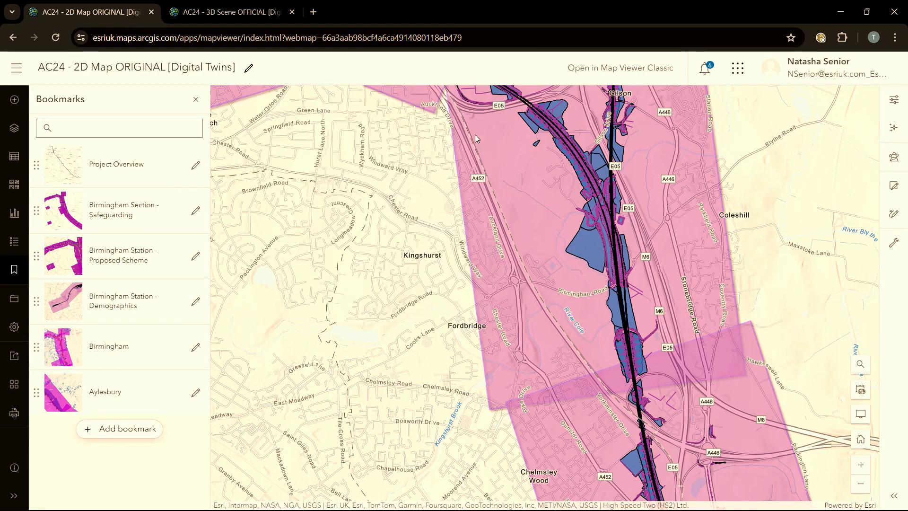
# Go to the Birmingham Station - Demographics bookmark and show the 1 - Census 2021 Households Demographics layer
pyautogui.click(92, 305)
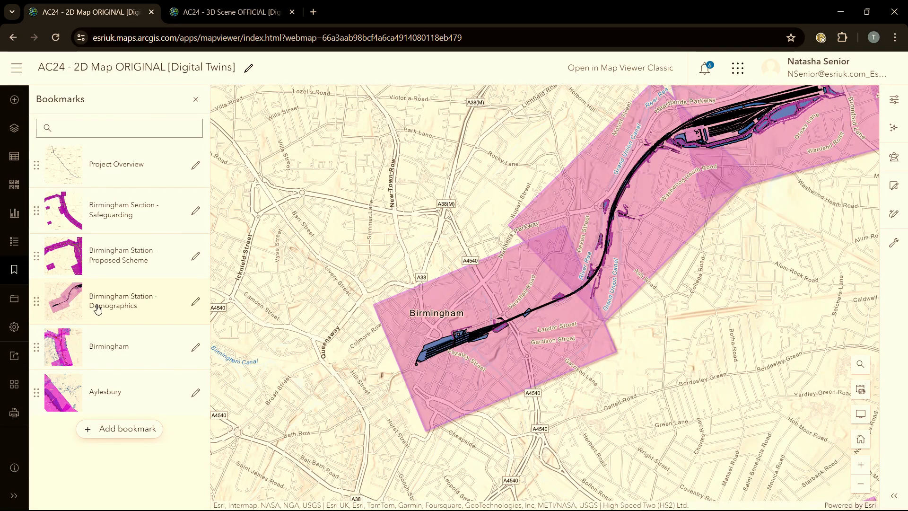
pyautogui.click(14, 128)
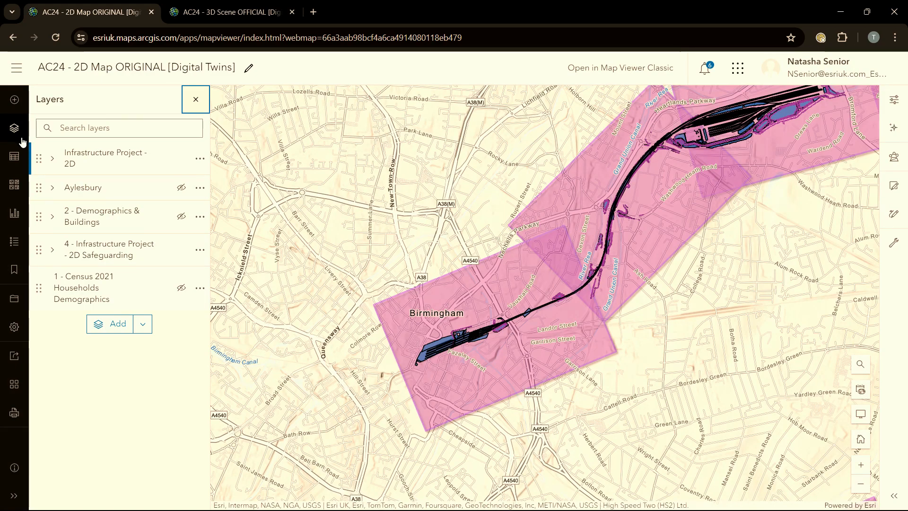
pyautogui.click(183, 287)
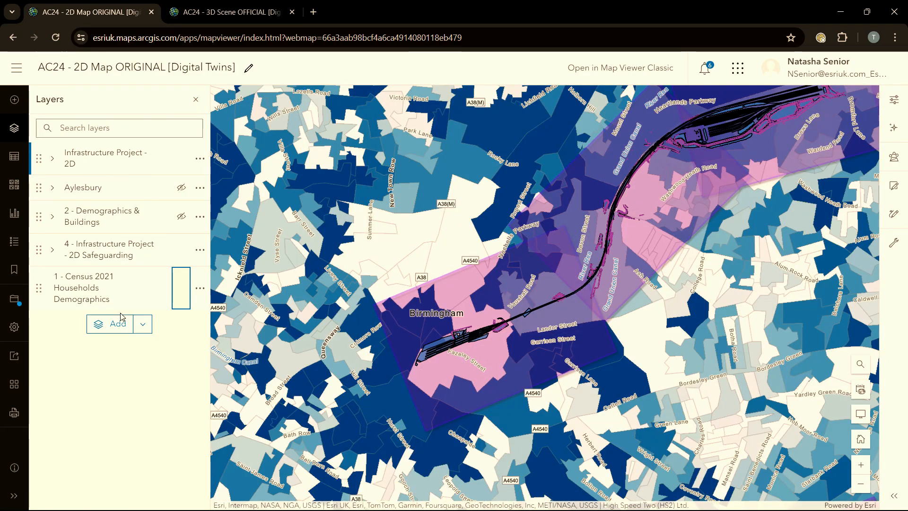
# Restyle the 1 - Census 2021 Households Demographics layer as Dot Density, keeping the default style options
pyautogui.click(99, 293)
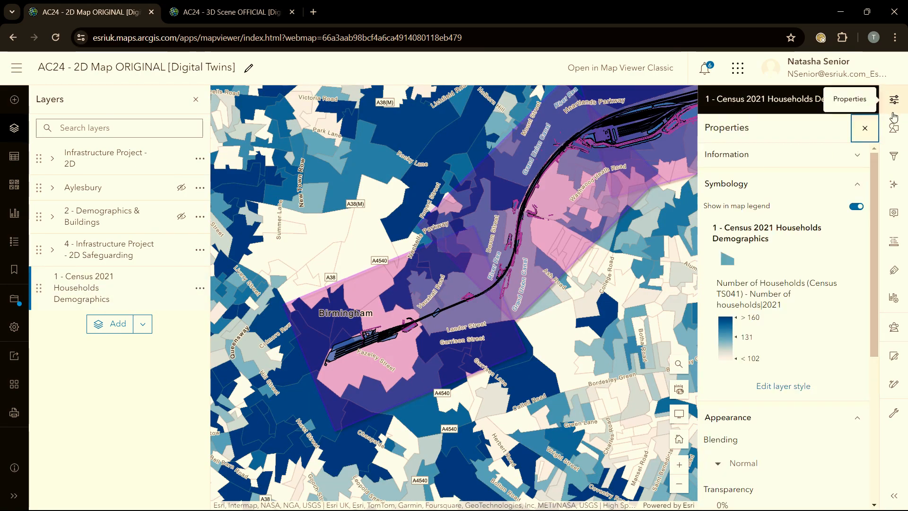
pyautogui.click(894, 128)
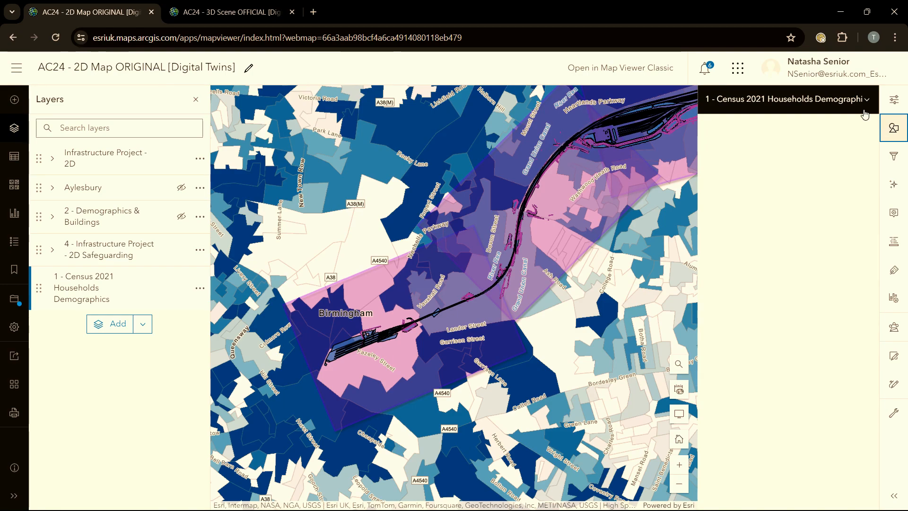
pyautogui.scroll(-4, 773, 253)
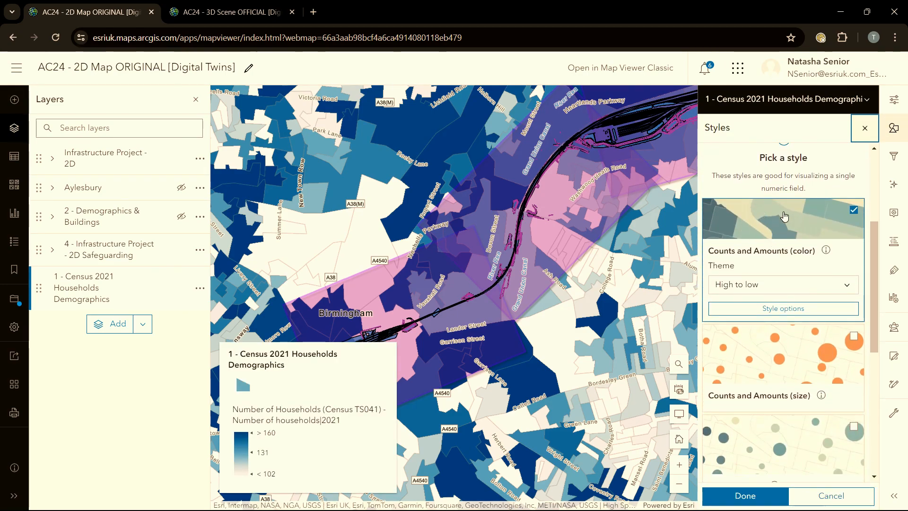
pyautogui.scroll(-6, 762, 223)
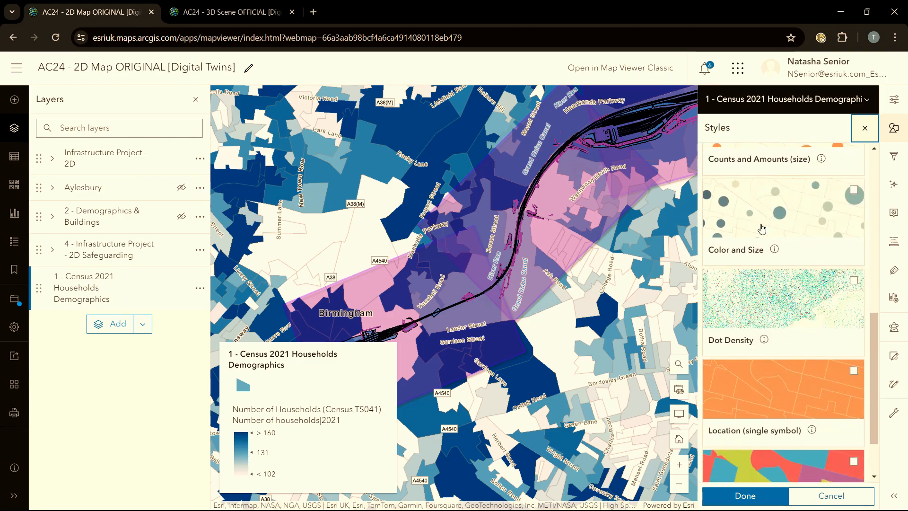
pyautogui.click(784, 259)
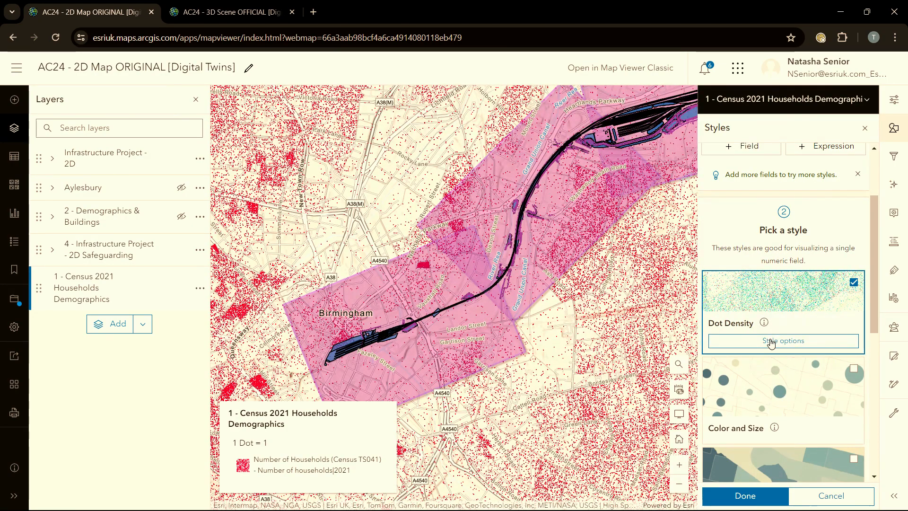
pyautogui.click(771, 341)
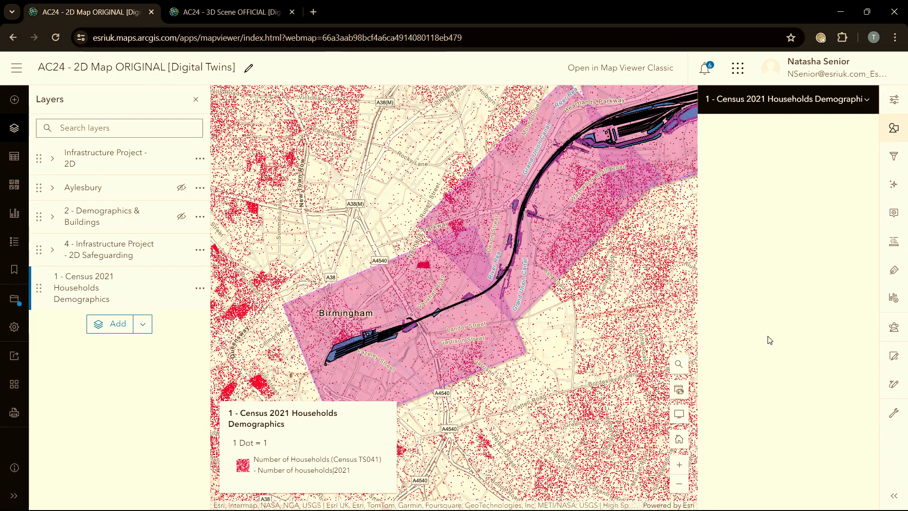
pyautogui.click(745, 496)
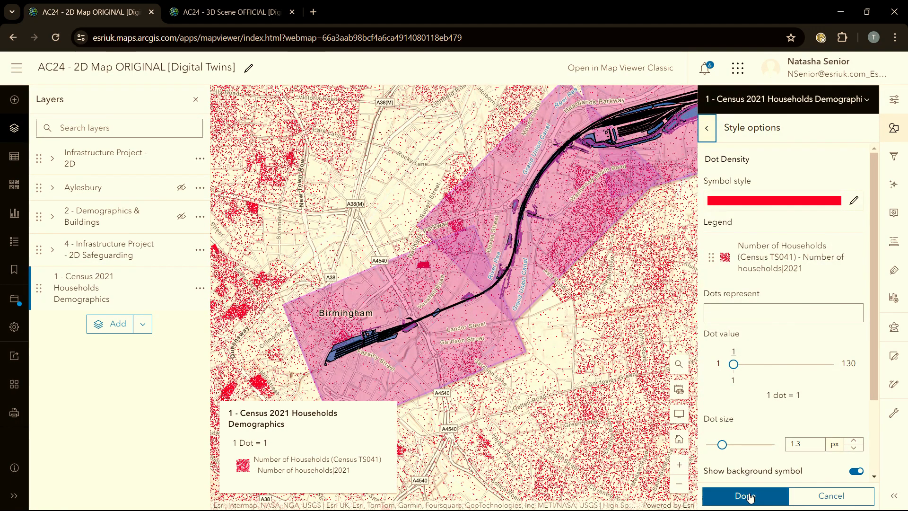
pyautogui.click(746, 495)
# Examine the household dot density along the rail route from Birmingham past Banbury to Aylesbury
pyautogui.scroll(-2, 784, 194)
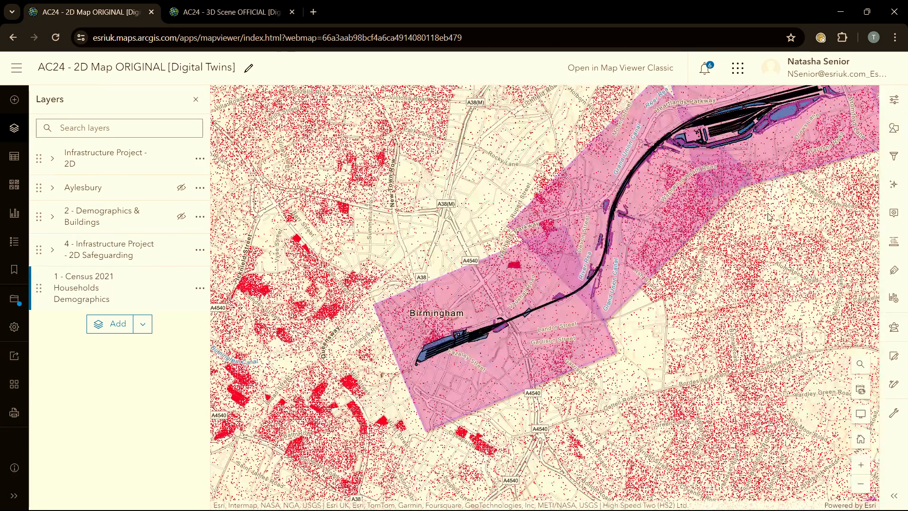
pyautogui.scroll(-2, 715, 192)
pyautogui.scroll(-2, 715, 192)
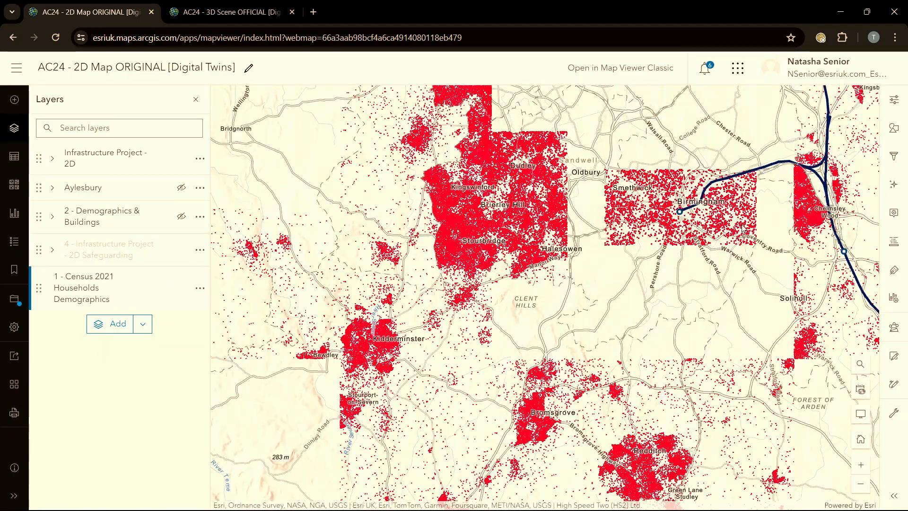
pyautogui.moveTo(722, 240); pyautogui.dragTo(629, 269)
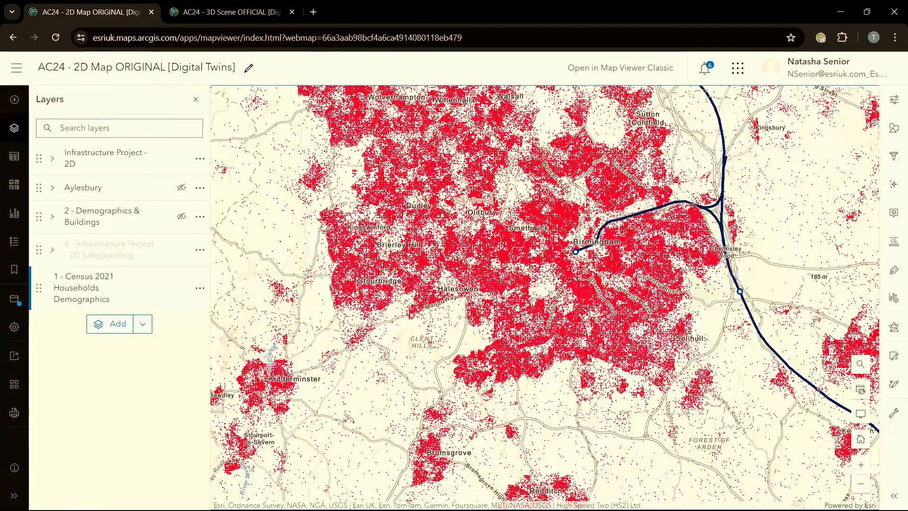
pyautogui.moveTo(830, 338); pyautogui.dragTo(539, 133)
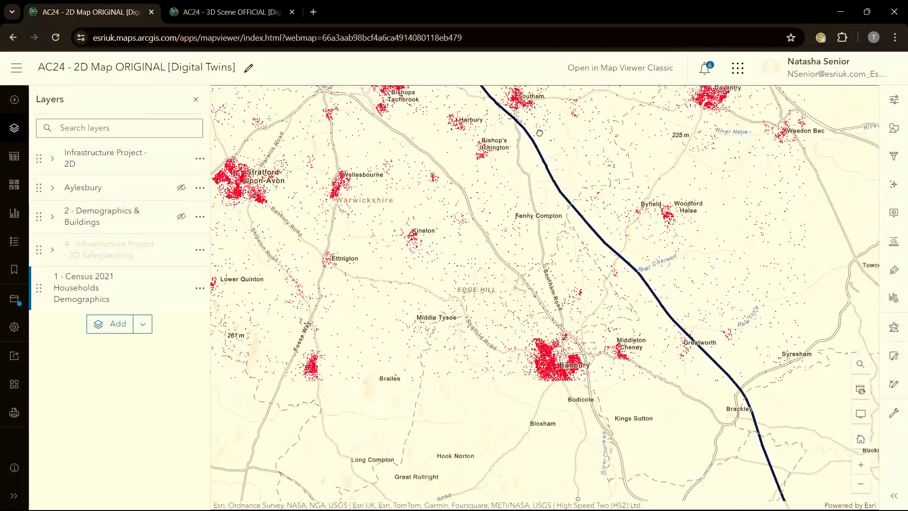
pyautogui.moveTo(689, 313); pyautogui.dragTo(530, 122)
pyautogui.moveTo(732, 393); pyautogui.dragTo(536, 159)
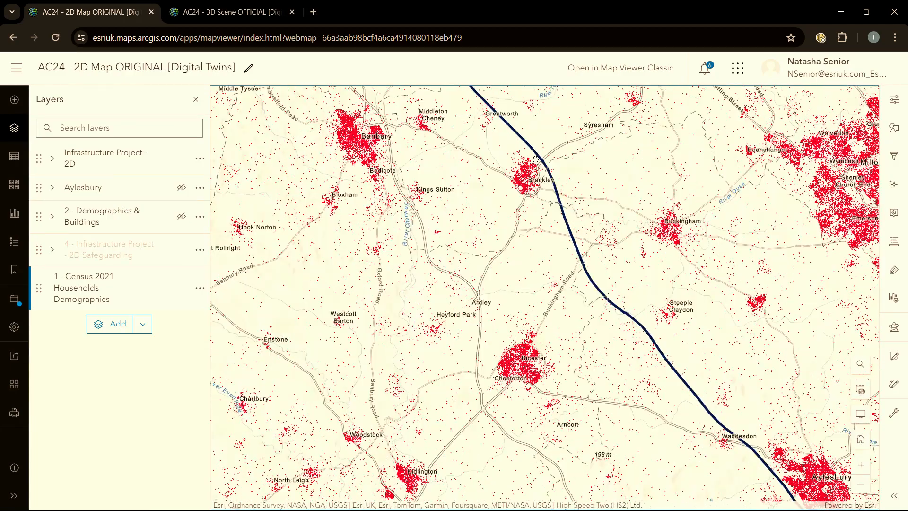
pyautogui.moveTo(667, 339); pyautogui.dragTo(525, 160)
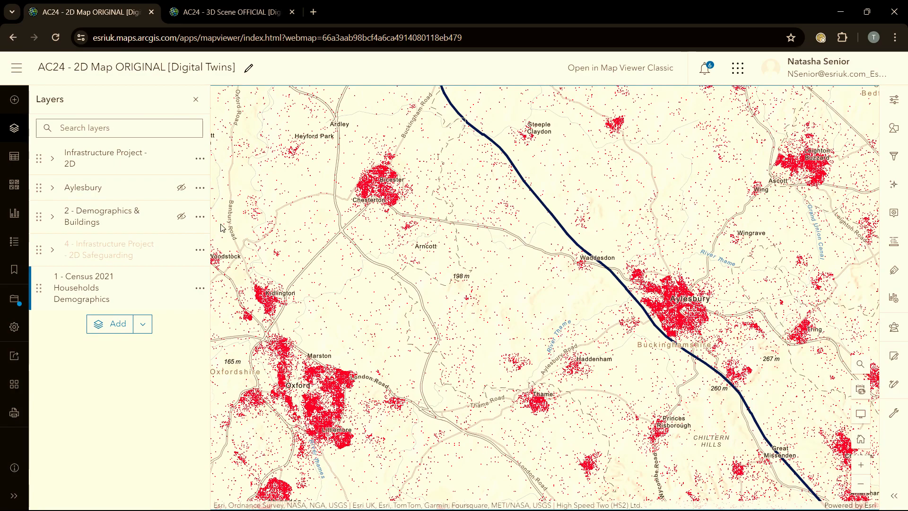
# Return to the Birmingham Station - Demographics bookmark and restyle the Census 2021 households layer with Counts and Amounts (color)
pyautogui.click(14, 270)
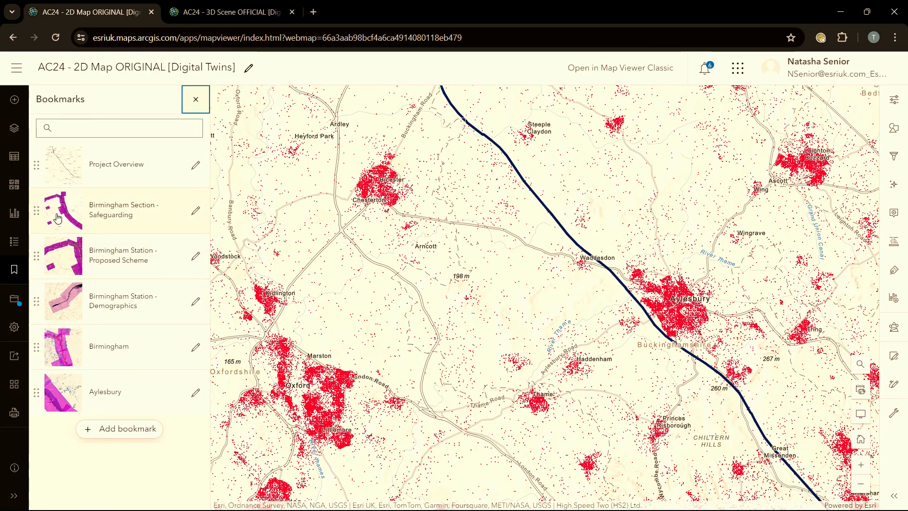
pyautogui.click(65, 297)
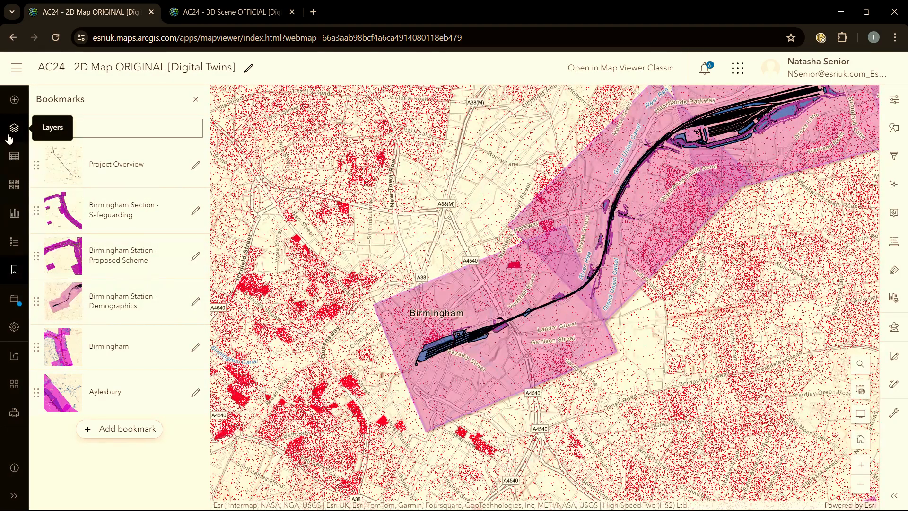
pyautogui.click(14, 128)
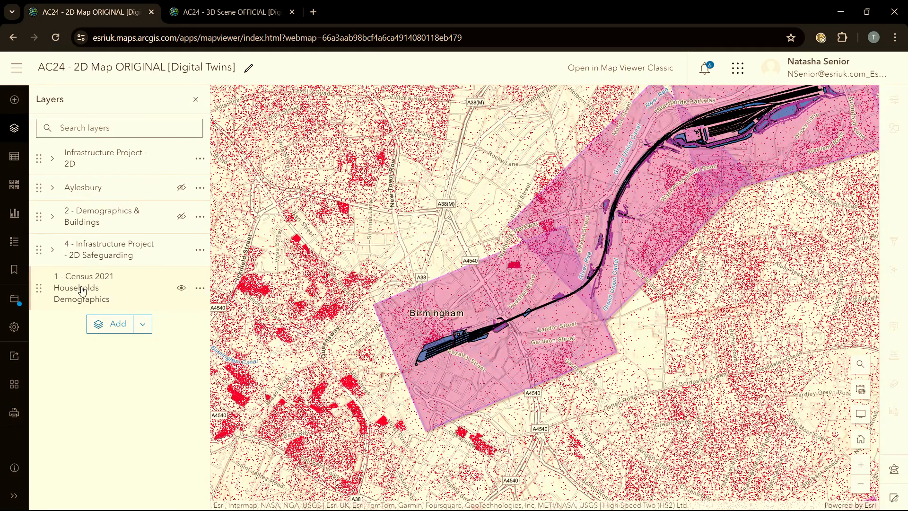
pyautogui.click(79, 289)
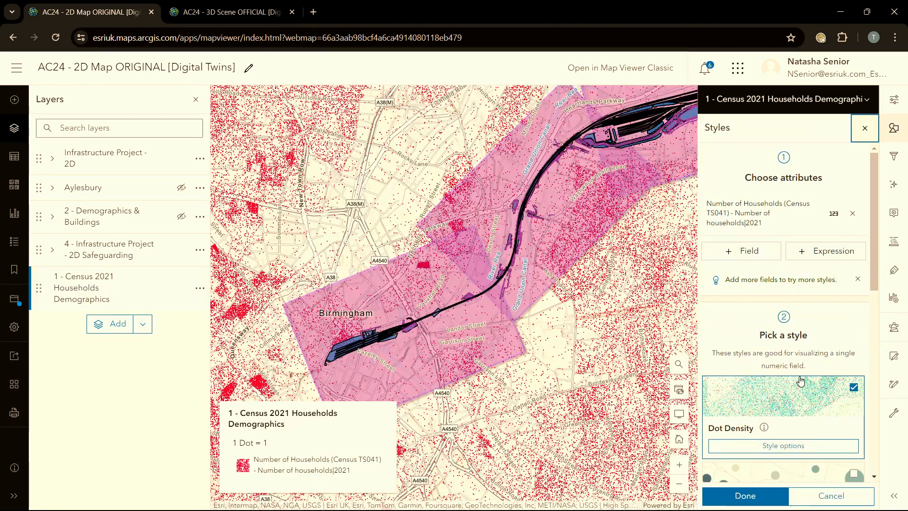
pyautogui.scroll(-5, 785, 341)
pyautogui.click(780, 360)
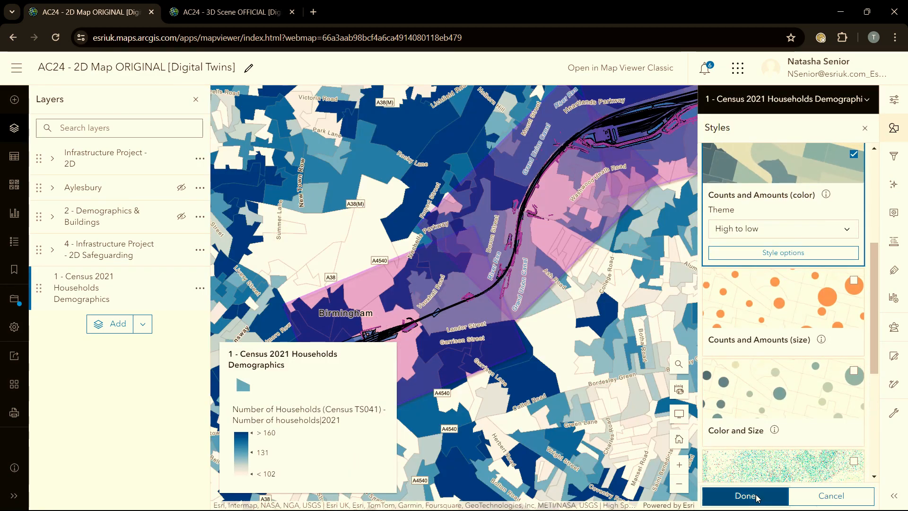
pyautogui.click(755, 496)
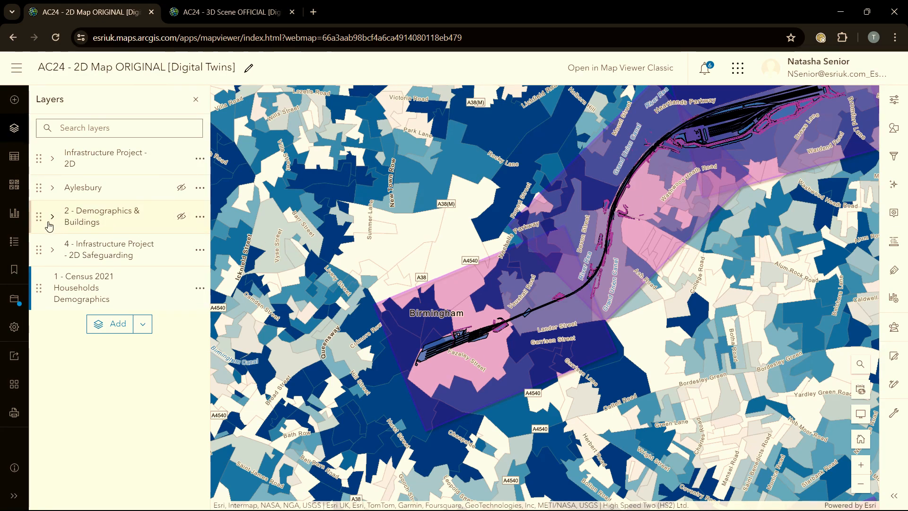
# Show the 2 - Demographics & Buildings group with both its sublayers and hide the 1 - Census 2021 Households Demographics layer
pyautogui.click(51, 223)
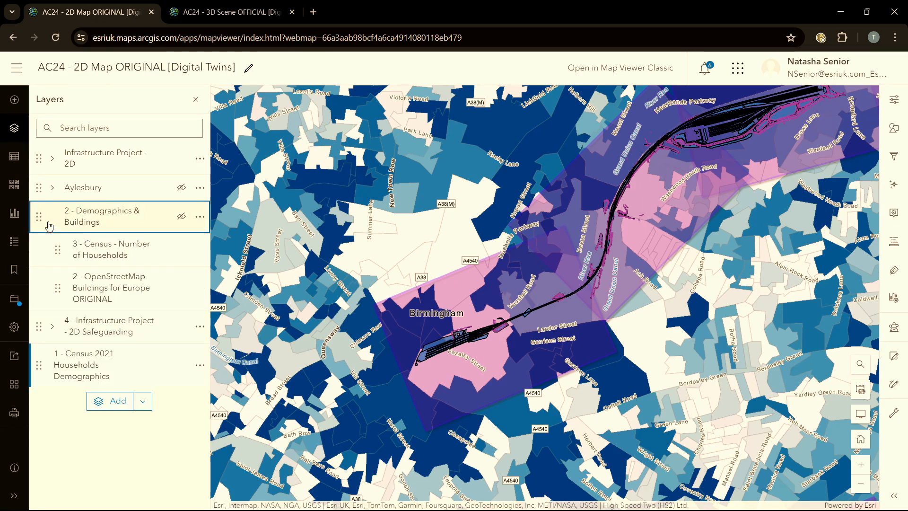
pyautogui.click(181, 288)
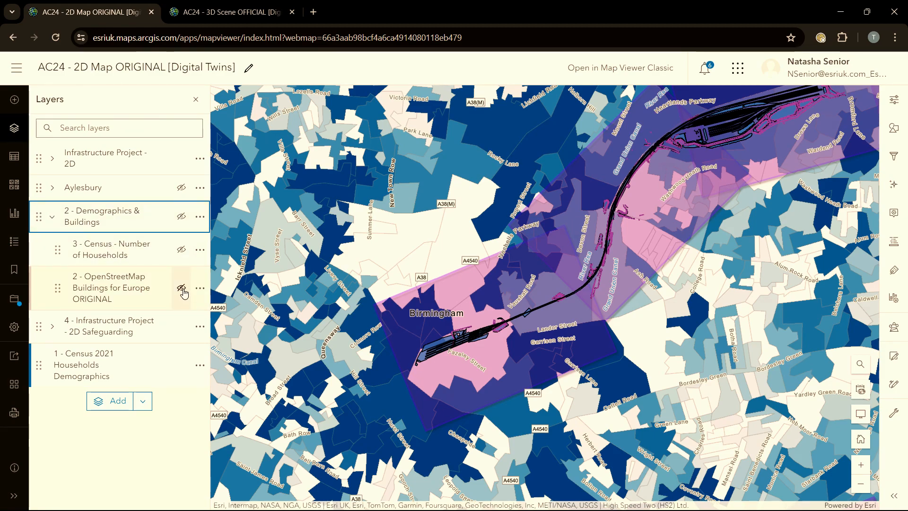
pyautogui.click(180, 216)
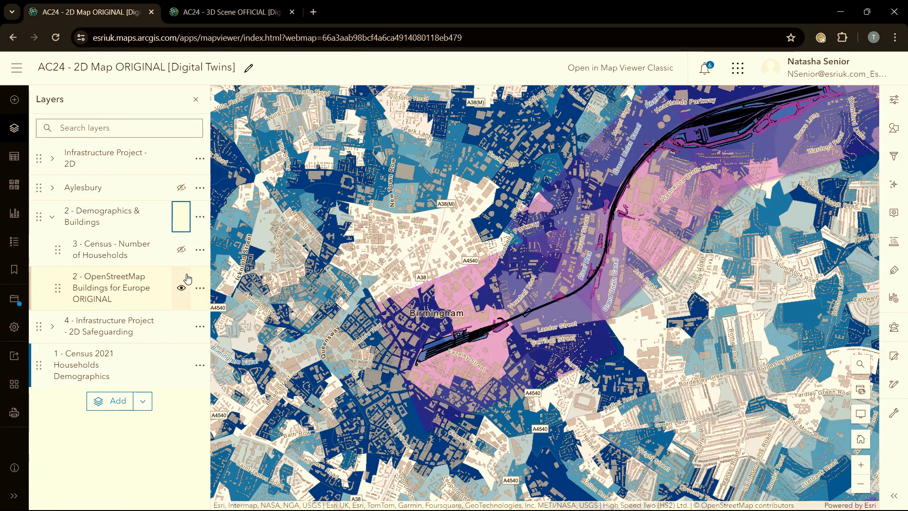
pyautogui.click(180, 367)
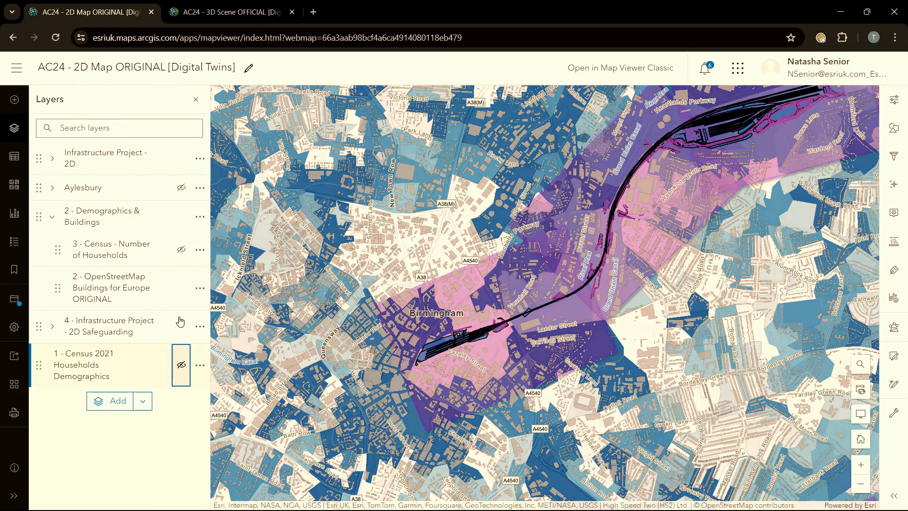
pyautogui.click(183, 251)
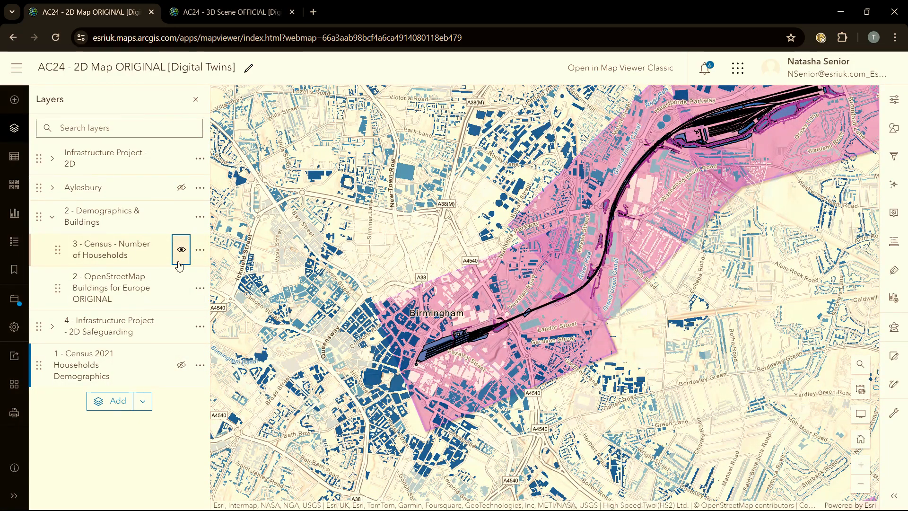
# Open the properties of the 3 - Census - Number of Households layer and examine its appearance and blending settings
pyautogui.click(103, 255)
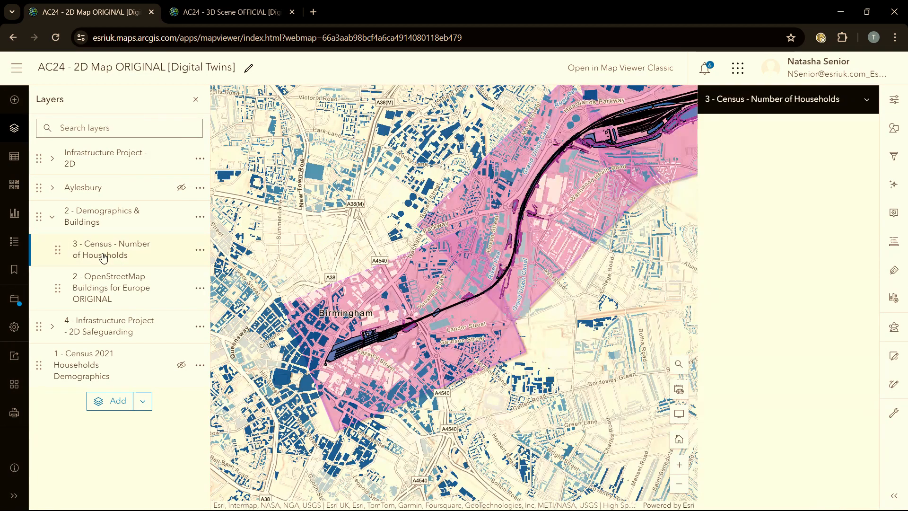
pyautogui.click(892, 104)
pyautogui.scroll(-3, 839, 250)
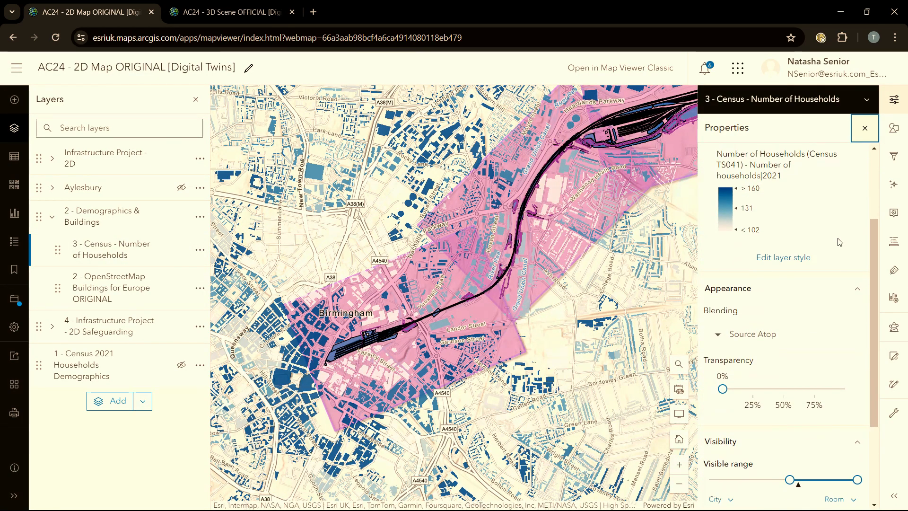
# Try the Overlay blend mode on the 3 - Census - Number of Households layer, restore Source Atop, and close the properties
pyautogui.scroll(-1, 750, 273)
pyautogui.click(717, 276)
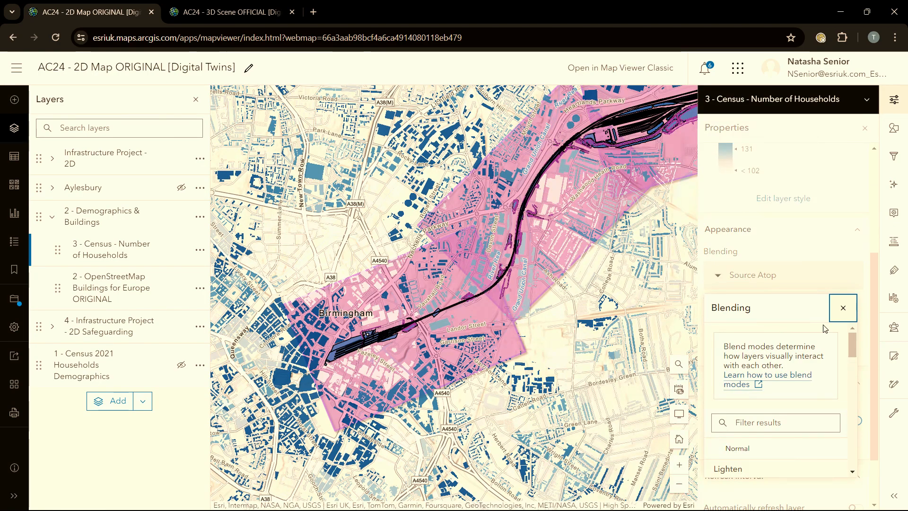
pyautogui.scroll(-3, 767, 354)
pyautogui.scroll(-4, 768, 354)
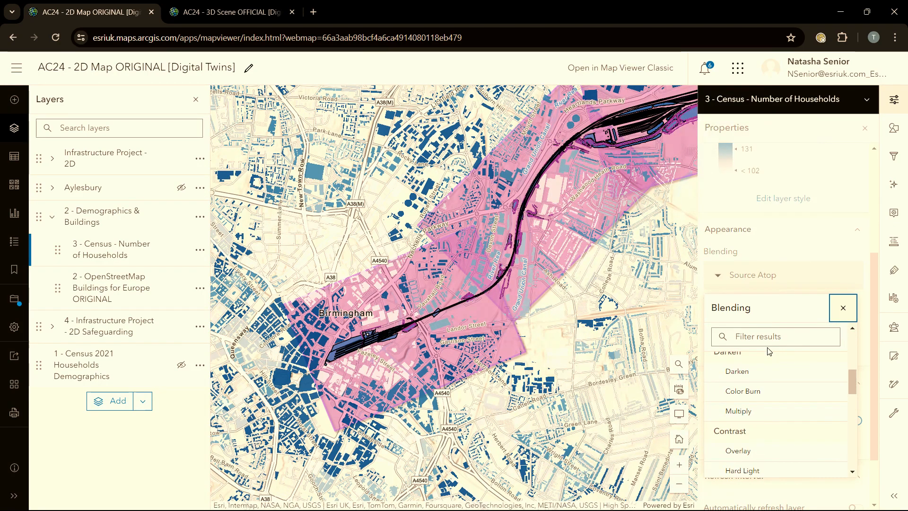
pyautogui.click(751, 392)
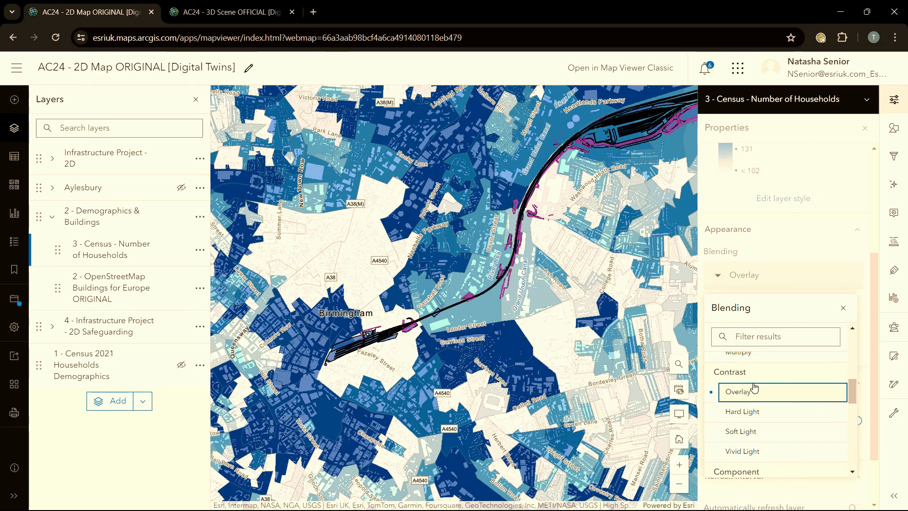
pyautogui.scroll(-5, 758, 377)
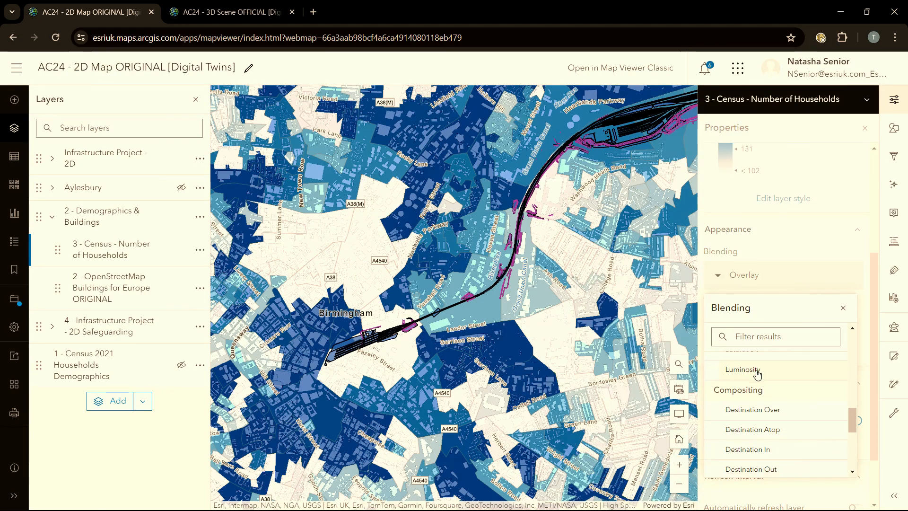
pyautogui.click(754, 436)
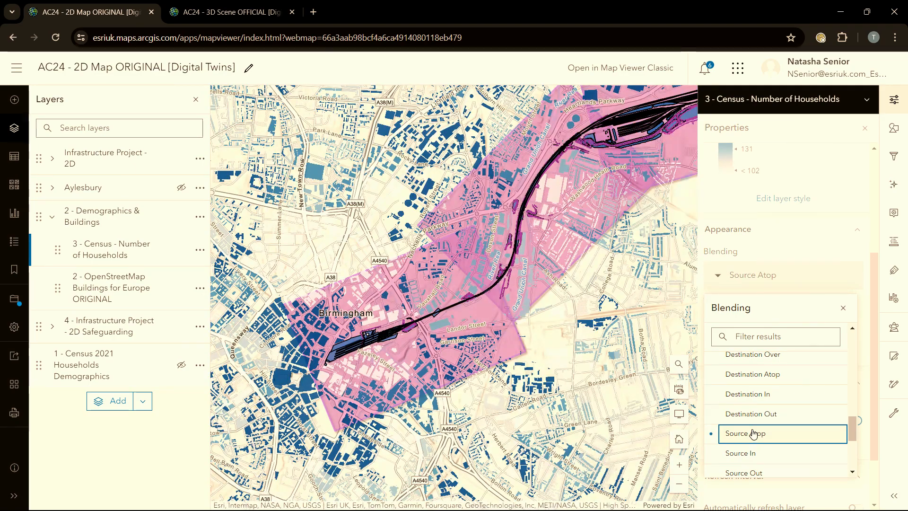
pyautogui.click(865, 128)
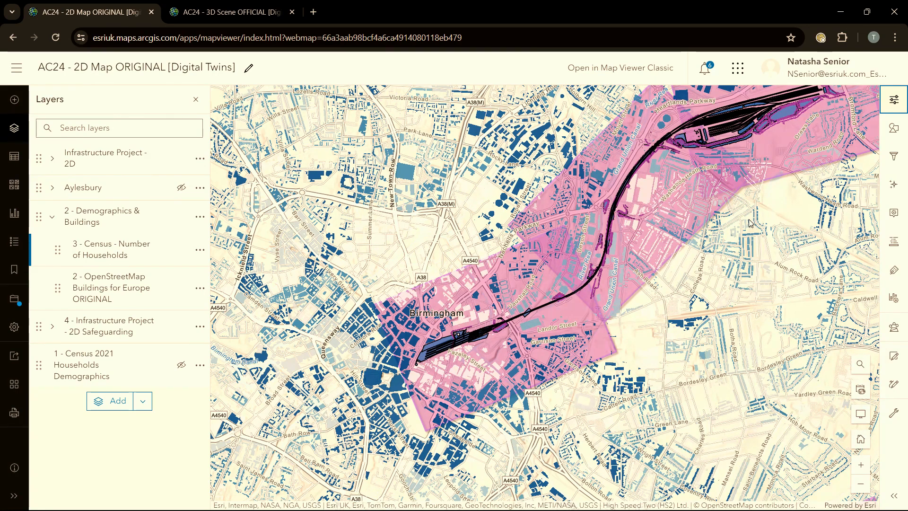
# Inspect the household pop-ups of the safeguarding section around Birmingham and the adjoining section to its north-east
pyautogui.click(583, 303)
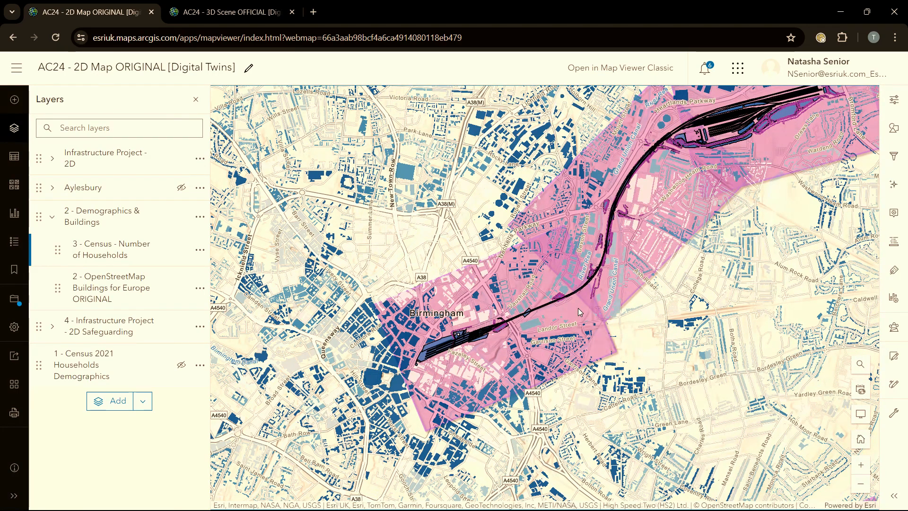
pyautogui.click(579, 313)
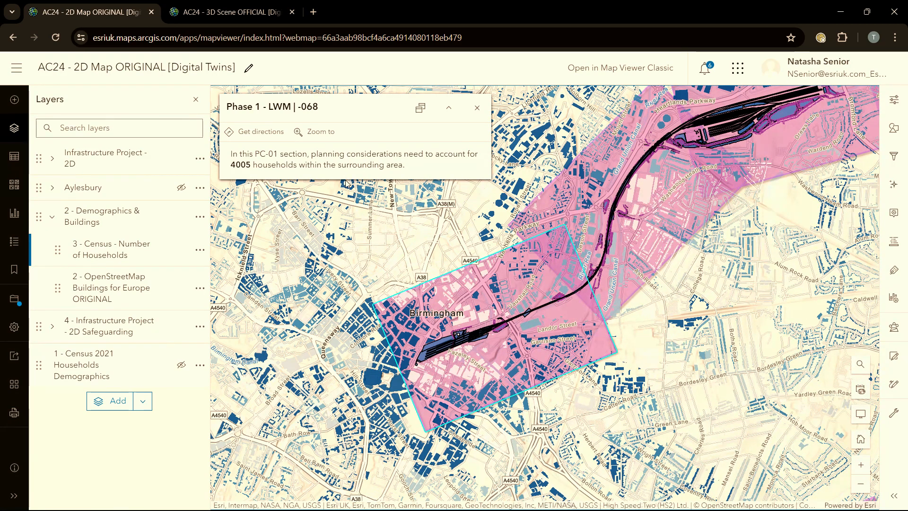
pyautogui.click(478, 107)
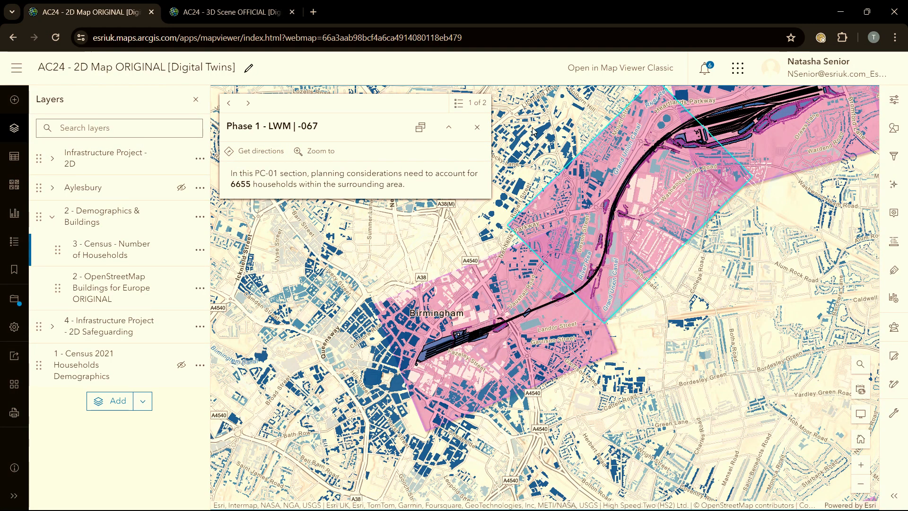
pyautogui.click(477, 127)
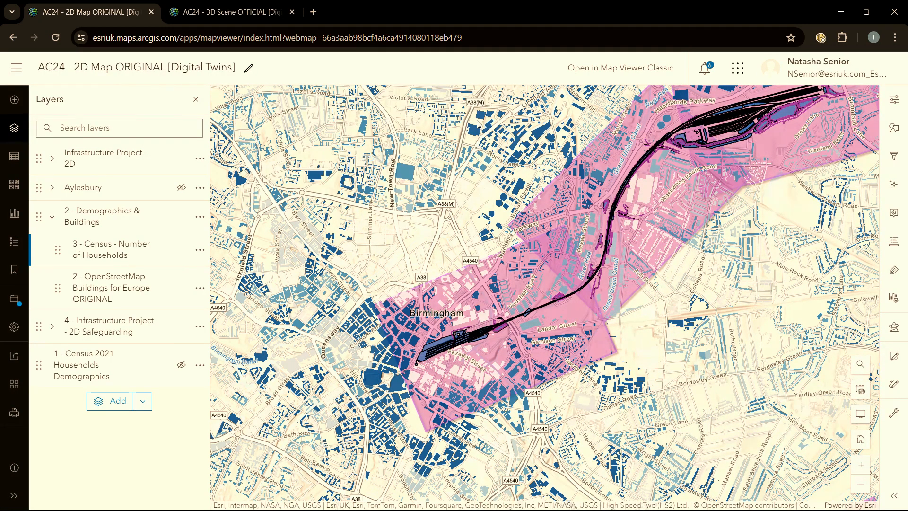
# Open the Total Households Impacted expression behind the pop-ups of the HS2 Phase One Safeguarding and Property Schemes Key Plan Splits layer
pyautogui.click(52, 327)
pyautogui.click(118, 374)
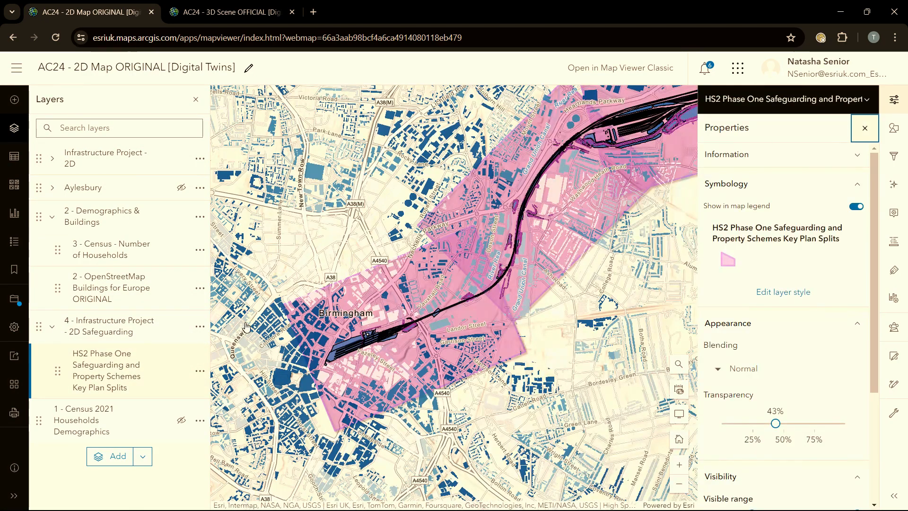
pyautogui.click(893, 212)
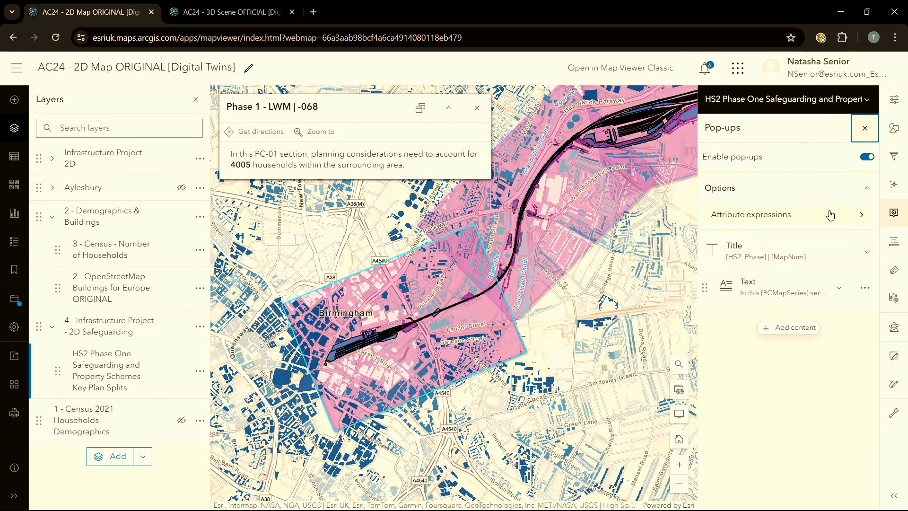
pyautogui.click(830, 216)
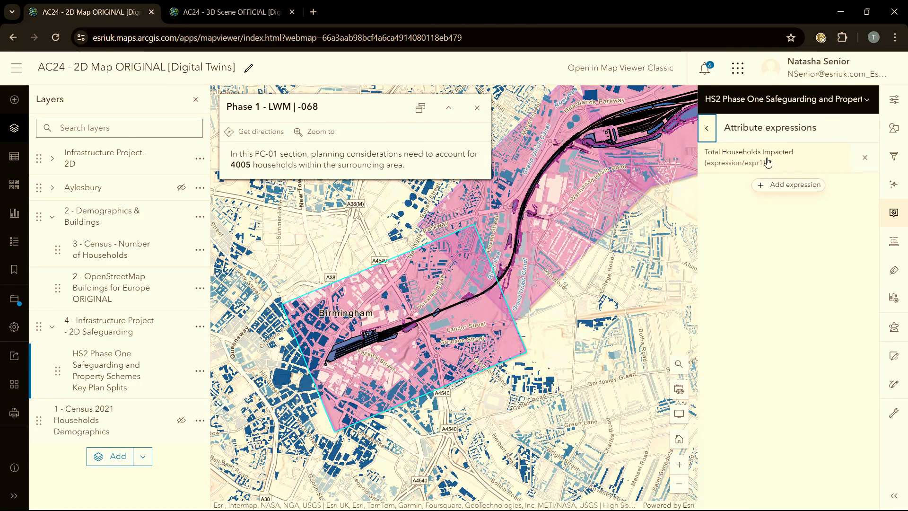
pyautogui.click(767, 163)
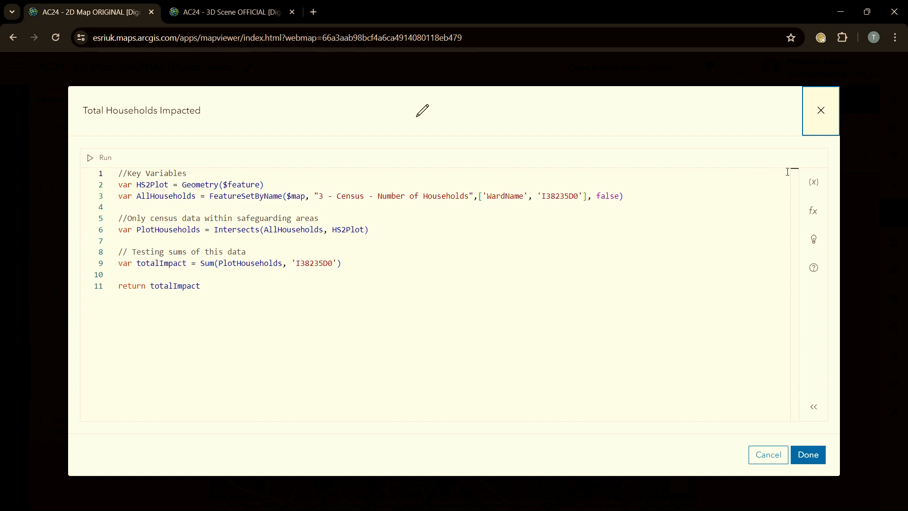
# Examine the layers available under the $map profile variable, and close the expression editor without changes
pyautogui.click(807, 188)
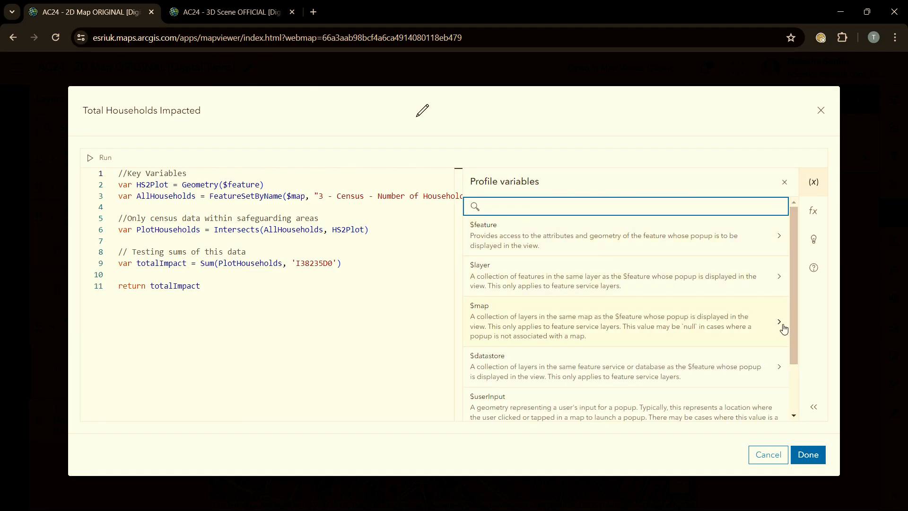
pyautogui.click(780, 325)
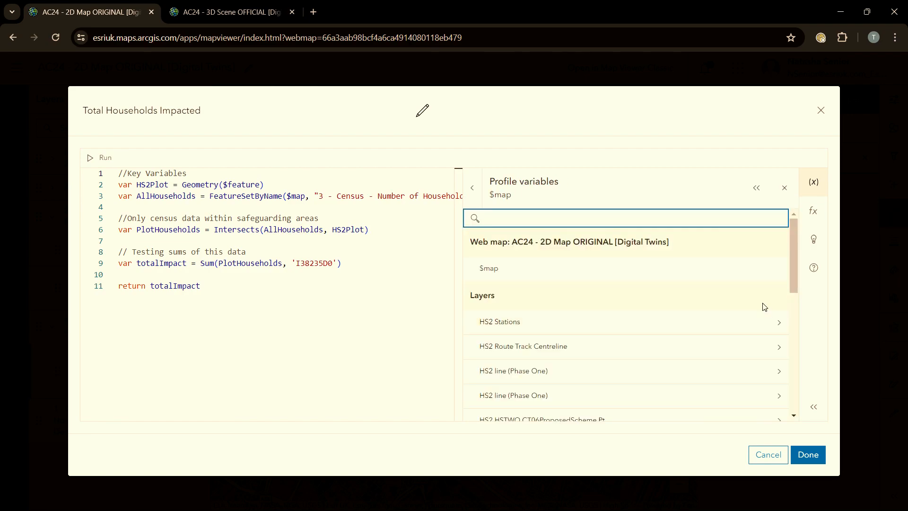
pyautogui.moveTo(795, 256); pyautogui.dragTo(784, 228)
pyautogui.click(785, 188)
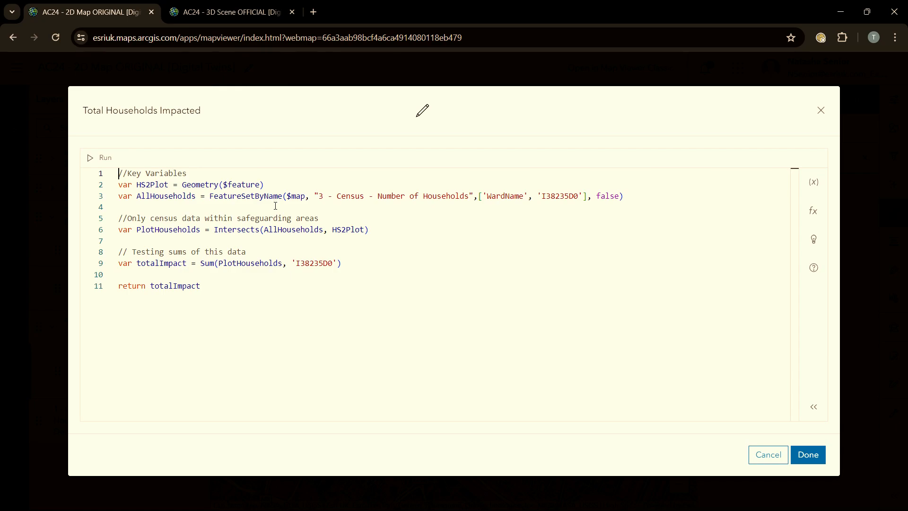
pyautogui.click(821, 110)
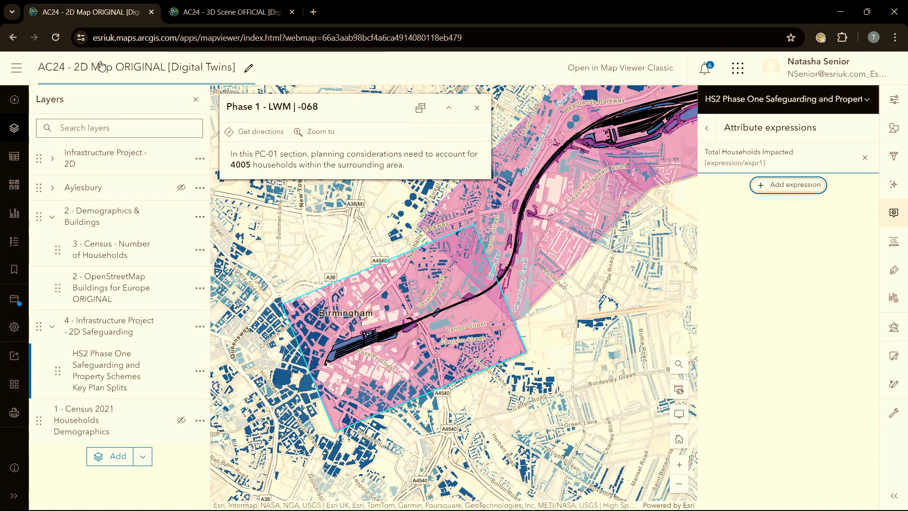
# In the AC24 - 3D Scene OFFICIAL tab, complete the 3D layers mask around Birmingham's safeguarding sections and turn on the Buildings layer
pyautogui.click(205, 16)
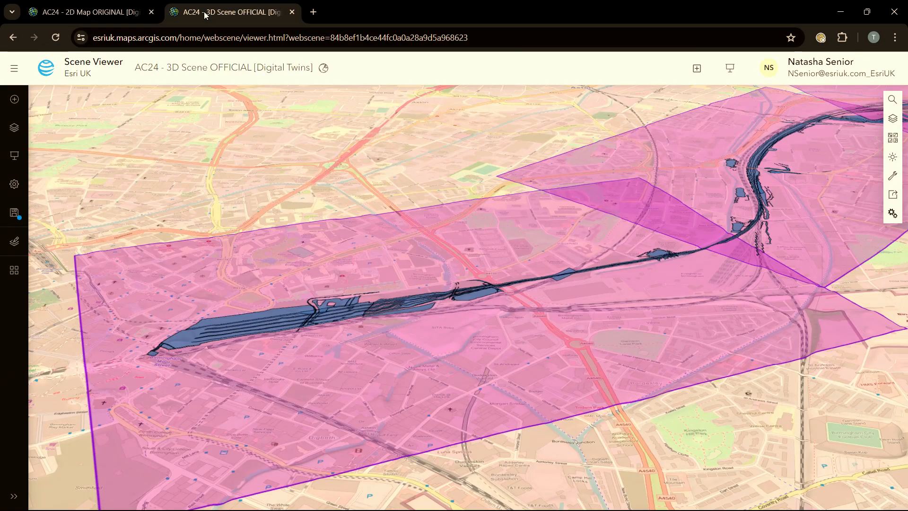
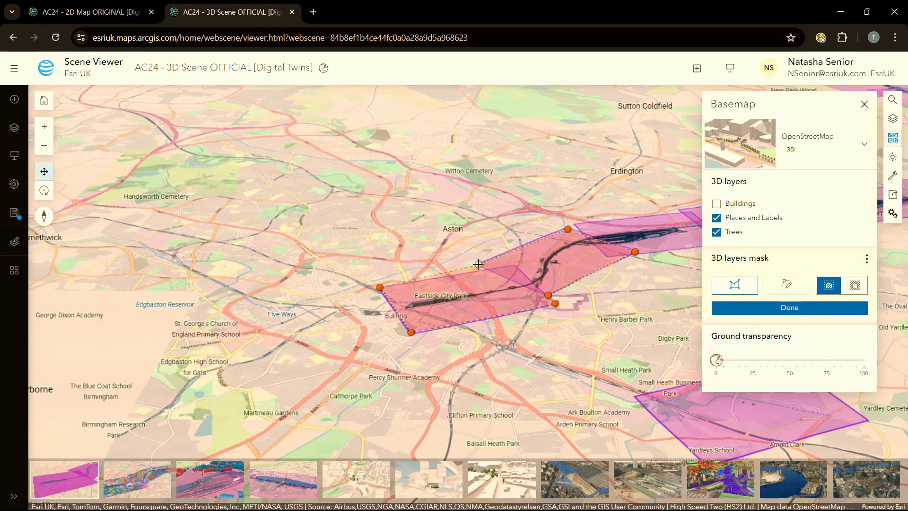
pyautogui.click(478, 264)
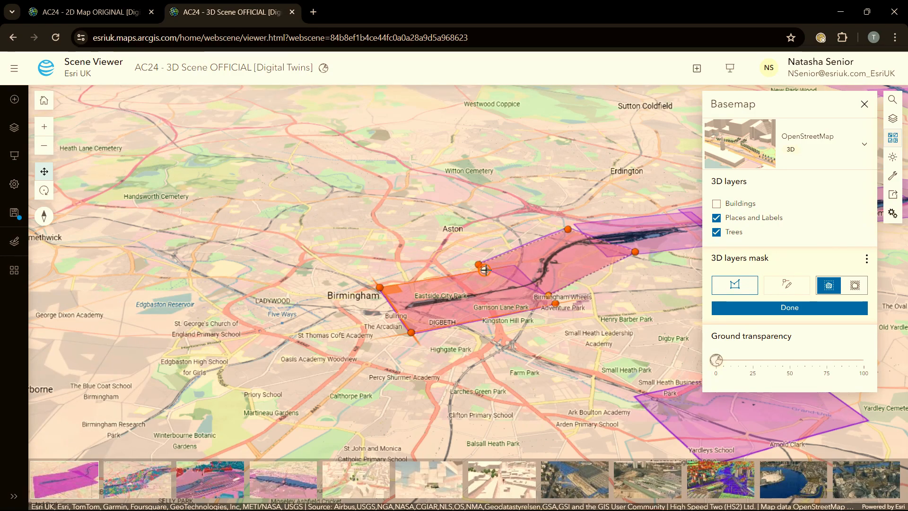
pyautogui.doubleClick(485, 270)
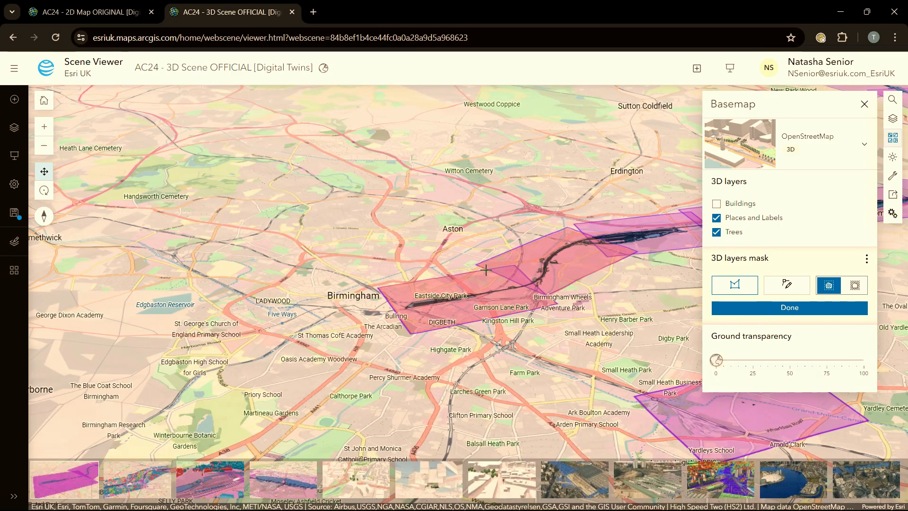
pyautogui.click(716, 204)
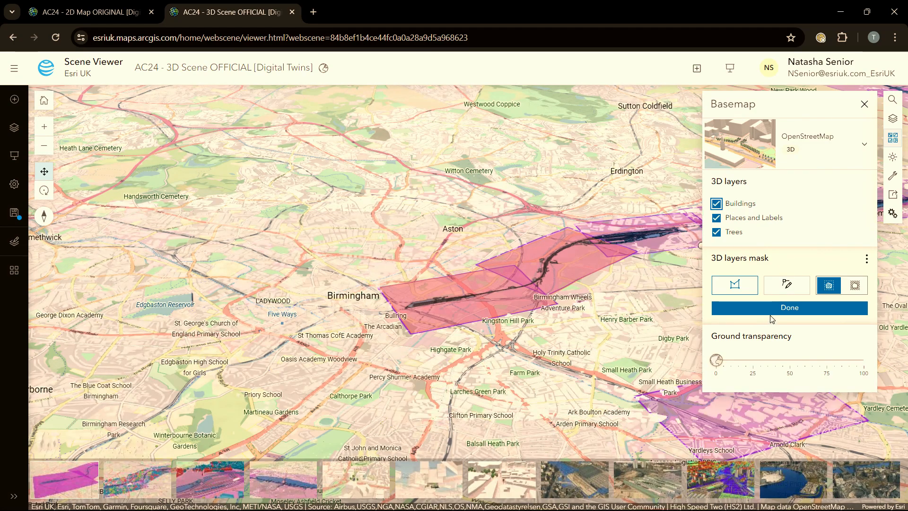
pyautogui.click(773, 308)
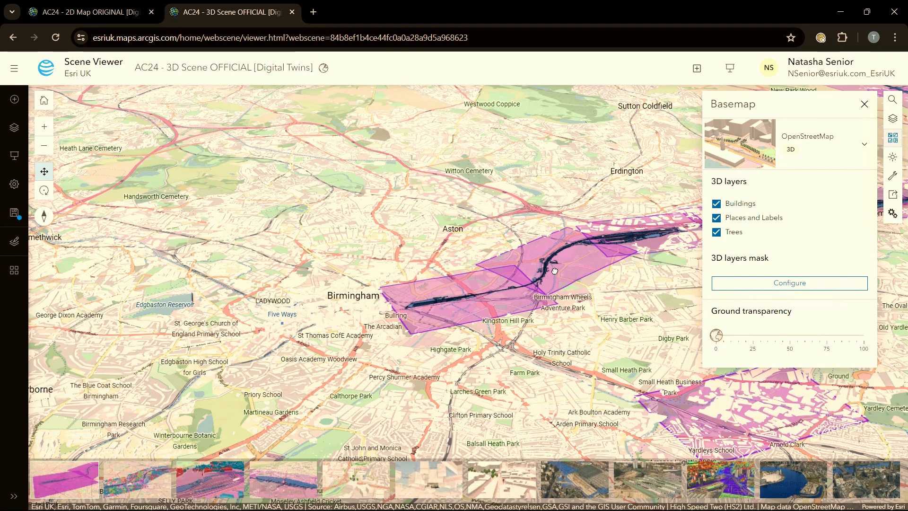
# Invert the 3D layers mask so buildings, labels and trees display only inside the masked area, and close the basemap settings
pyautogui.scroll(-3, 548, 264)
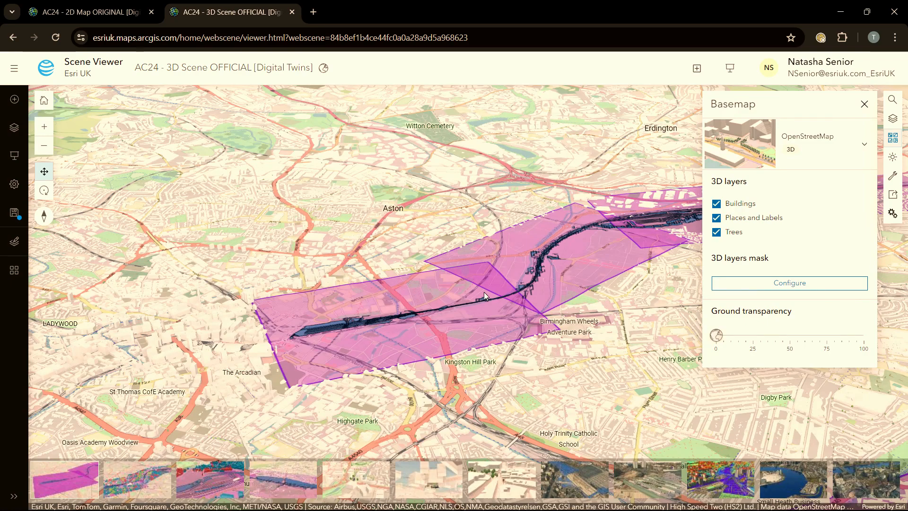
pyautogui.click(765, 283)
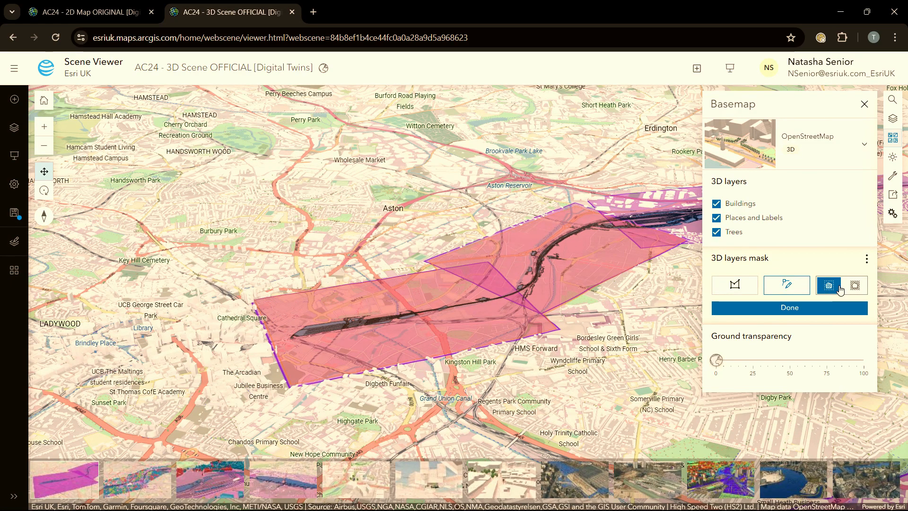
pyautogui.click(852, 287)
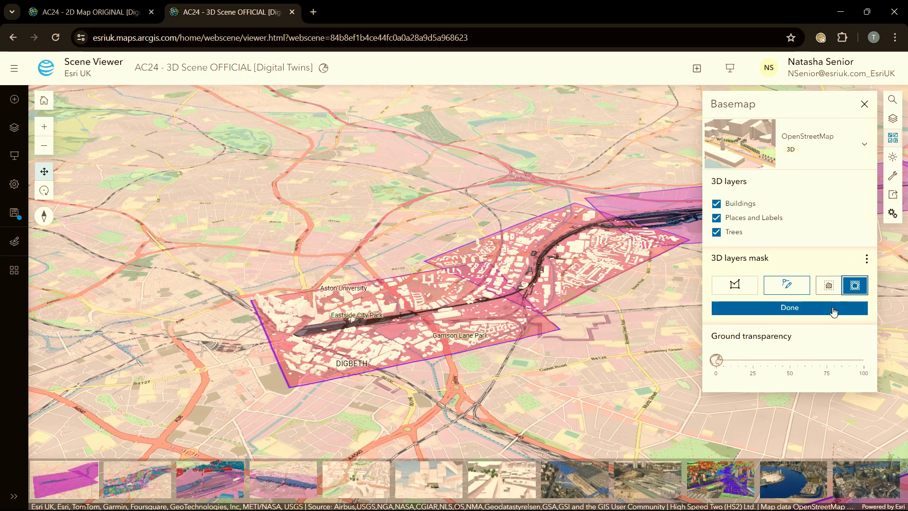
pyautogui.click(831, 307)
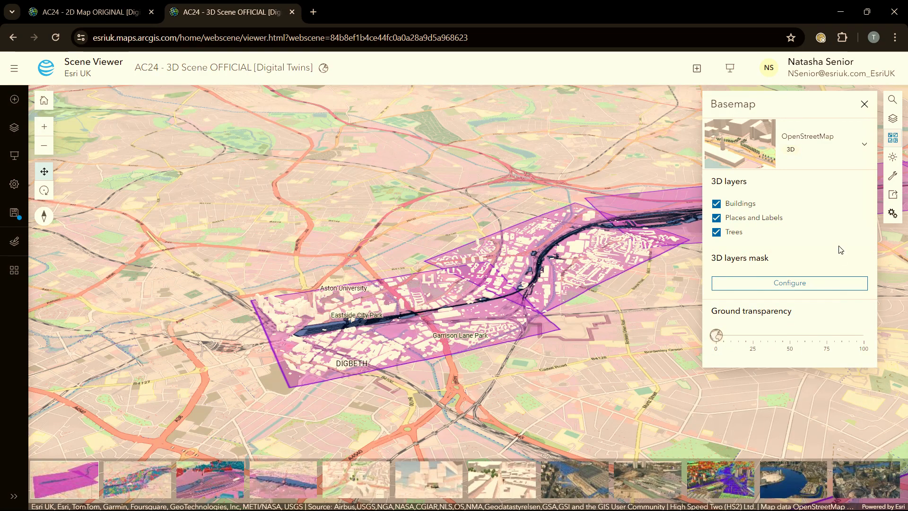
pyautogui.click(864, 104)
# Try a line of sight from an observer point on the large building beside the Birmingham station tracks, and cancel it
pyautogui.scroll(2, 413, 325)
pyautogui.scroll(5, 413, 326)
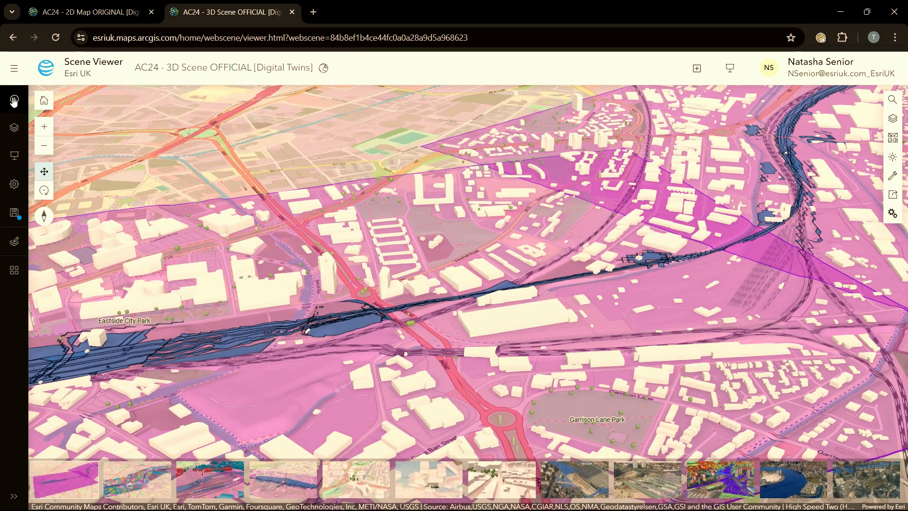
pyautogui.click(14, 99)
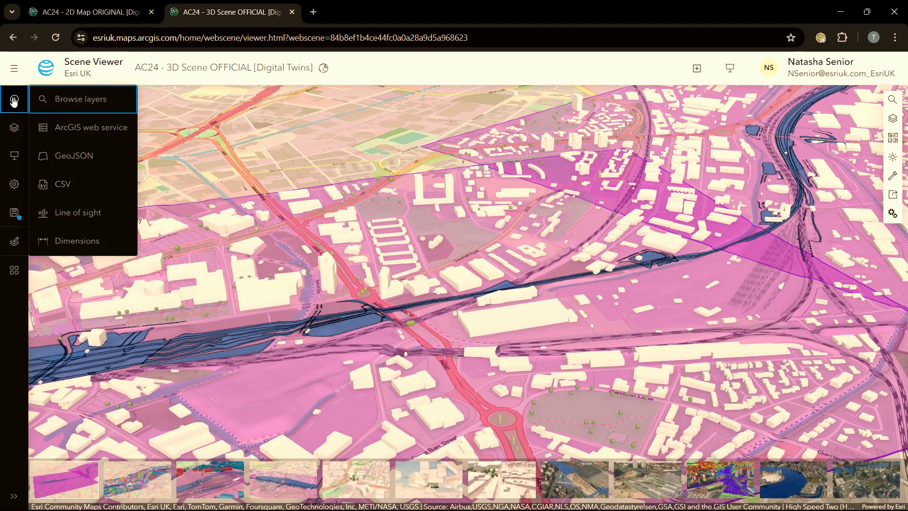
pyautogui.click(72, 212)
pyautogui.scroll(3, 457, 304)
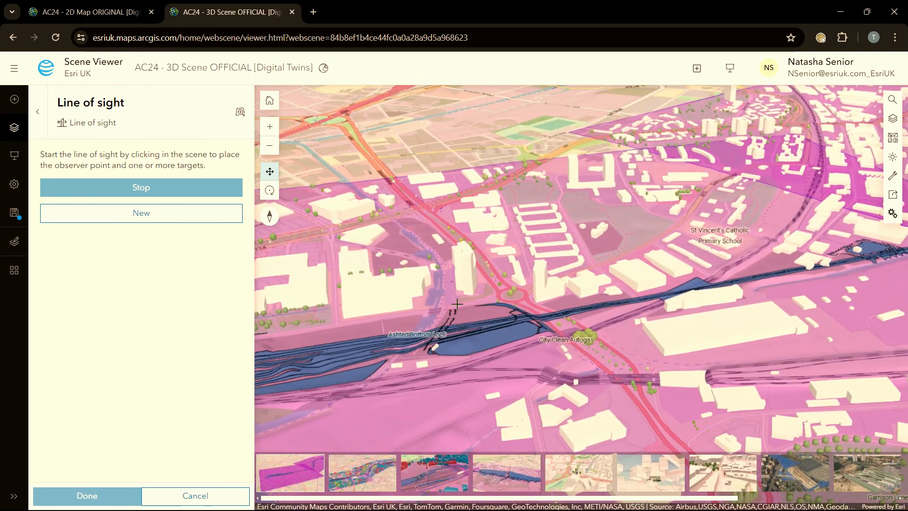
pyautogui.click(345, 308)
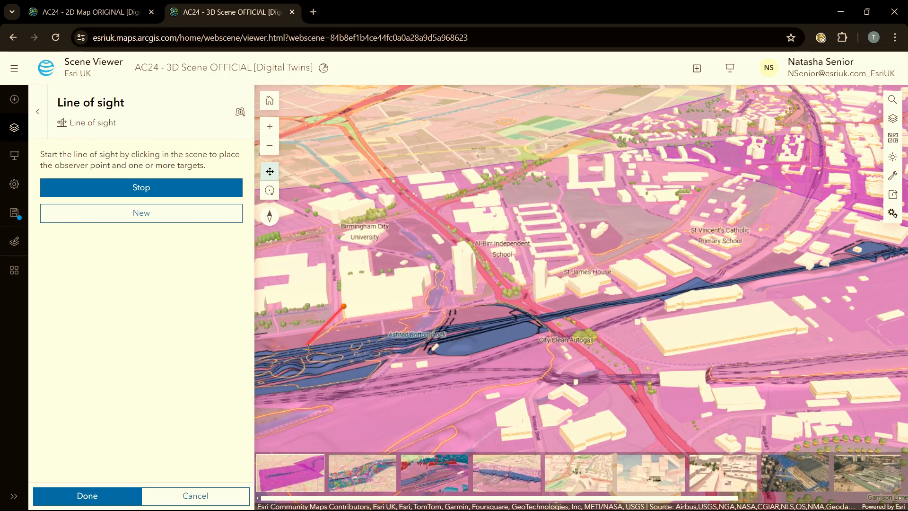
pyautogui.click(228, 494)
pyautogui.click(19, 101)
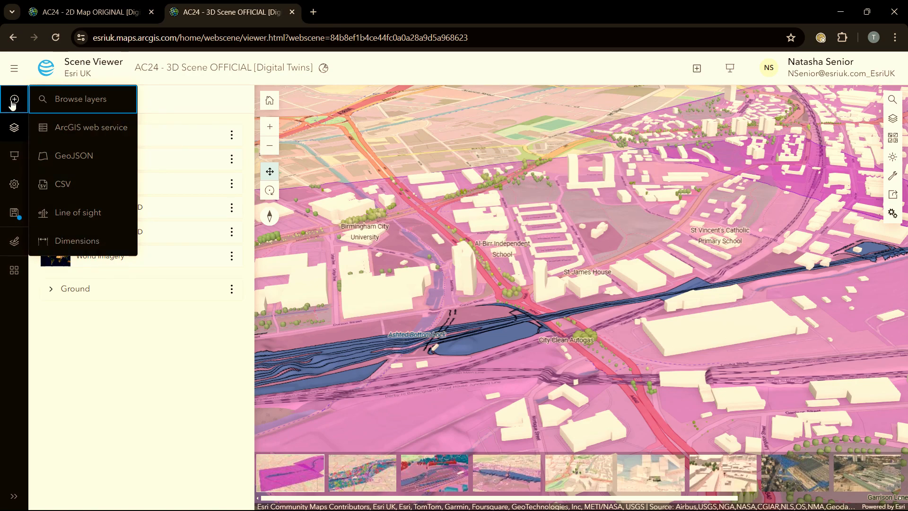
pyautogui.click(13, 104)
# Show the Birmingham buildings slide and examine the legend of the OSM BuildingsImpacted_Birmingham layer
pyautogui.click(371, 475)
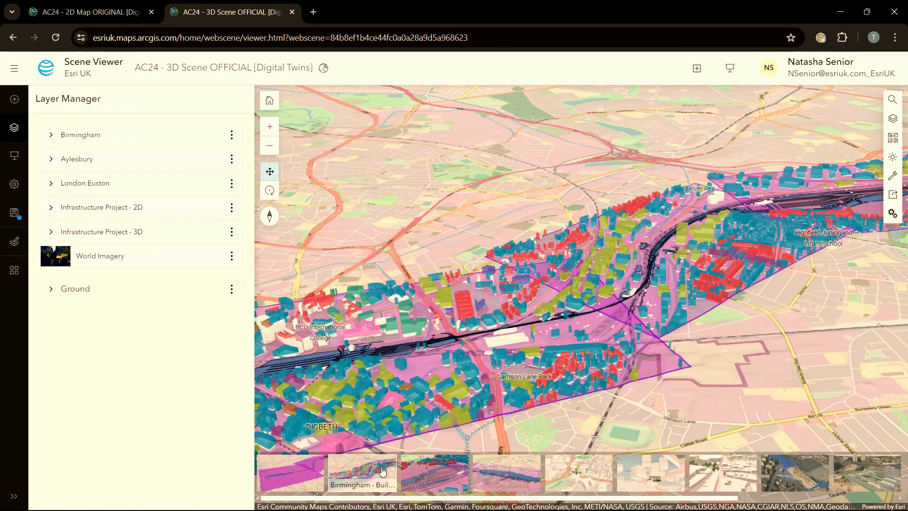
pyautogui.click(893, 121)
pyautogui.click(830, 111)
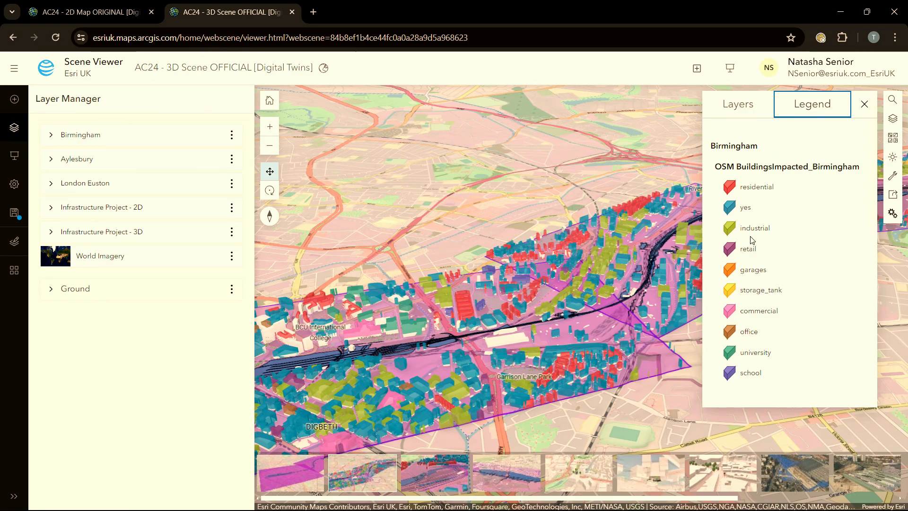
# Try the 2D Types drawing style on the OSM BuildingsImpacted_Birmingham layer, and restore the 3D Types style
pyautogui.click(52, 136)
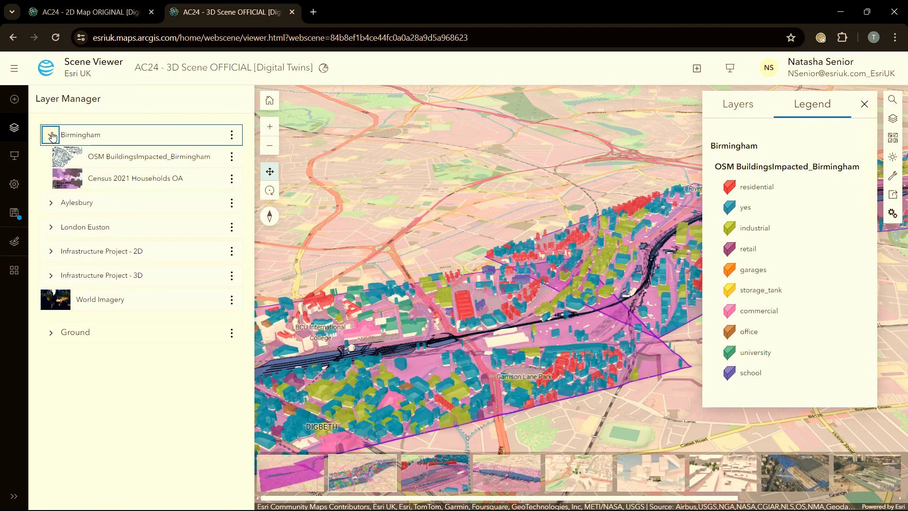
pyautogui.click(118, 156)
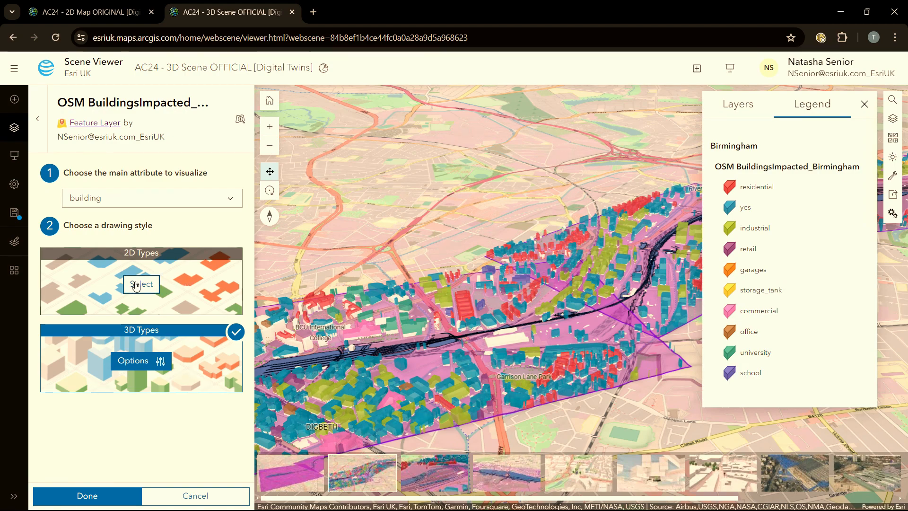
pyautogui.click(137, 284)
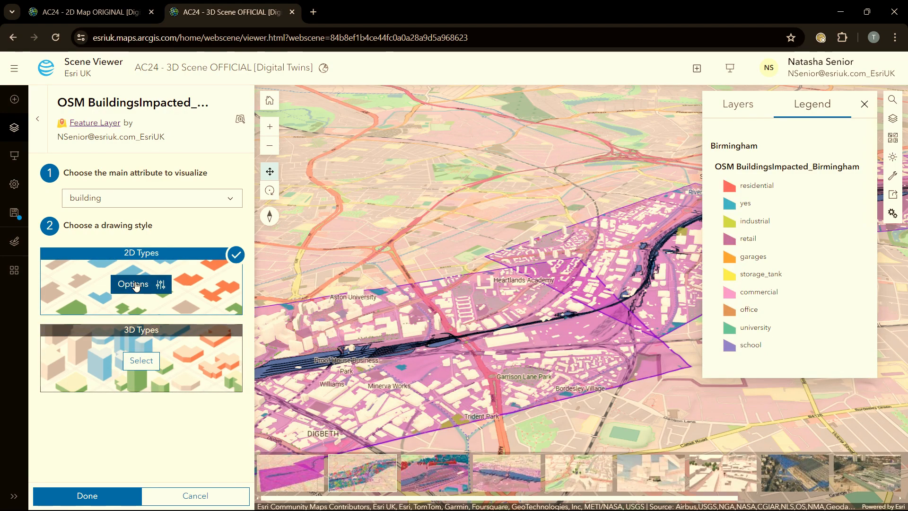
pyautogui.click(136, 369)
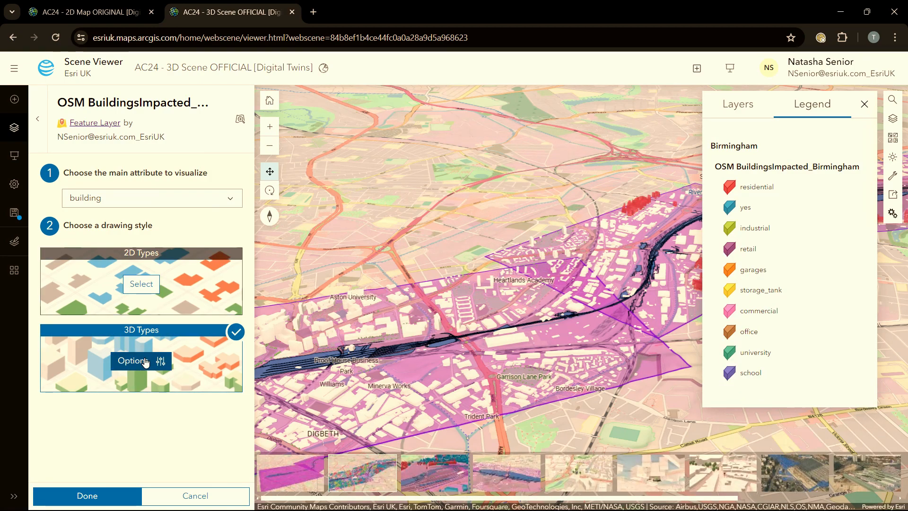
# Examine the 3D Types style options for the Birmingham buildings, including height and elevation mode, and leave the layer styling without changes
pyautogui.click(146, 363)
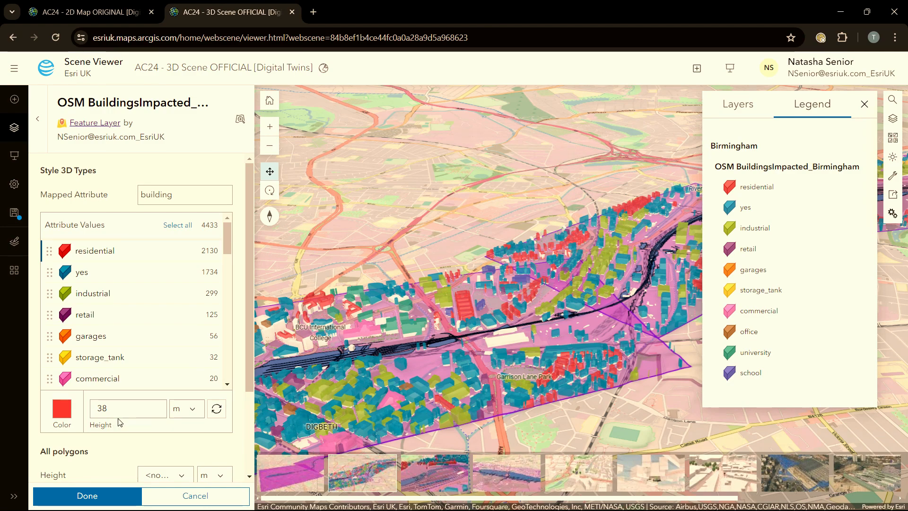
pyautogui.scroll(-1, 136, 405)
pyautogui.scroll(-1, 136, 405)
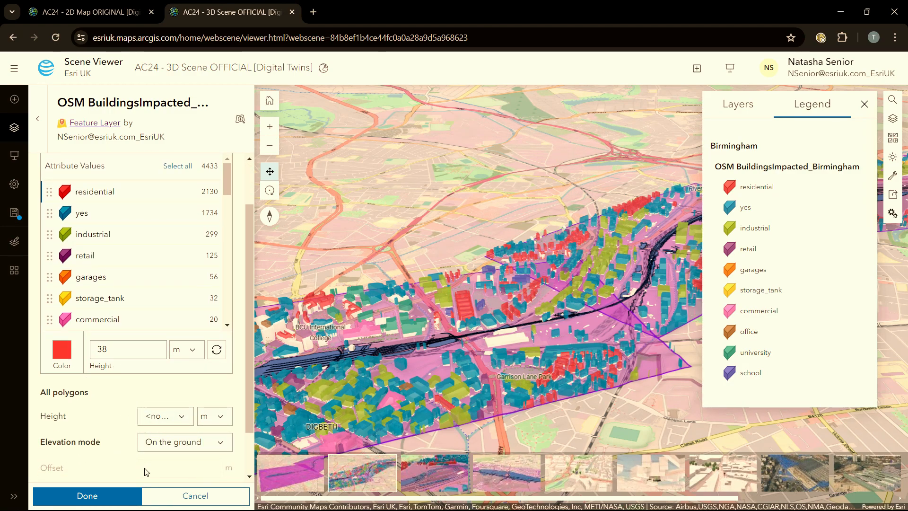
pyautogui.click(181, 495)
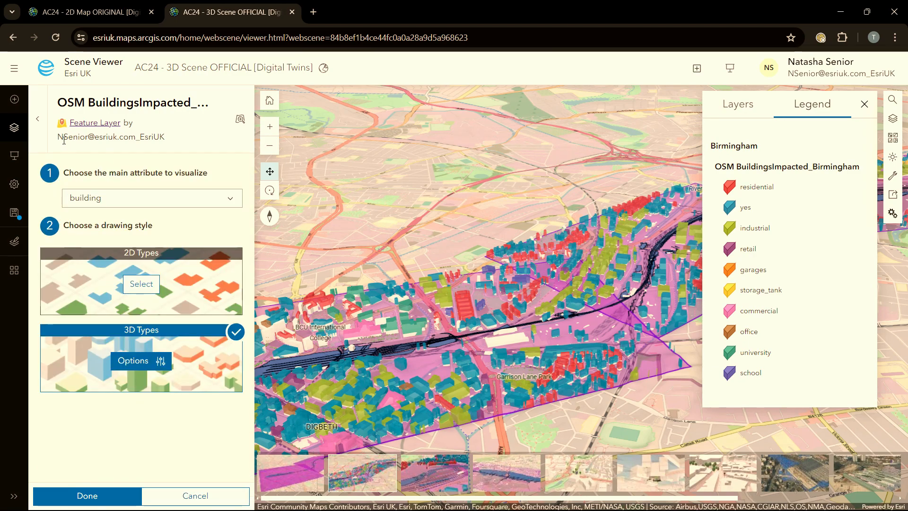
pyautogui.click(13, 128)
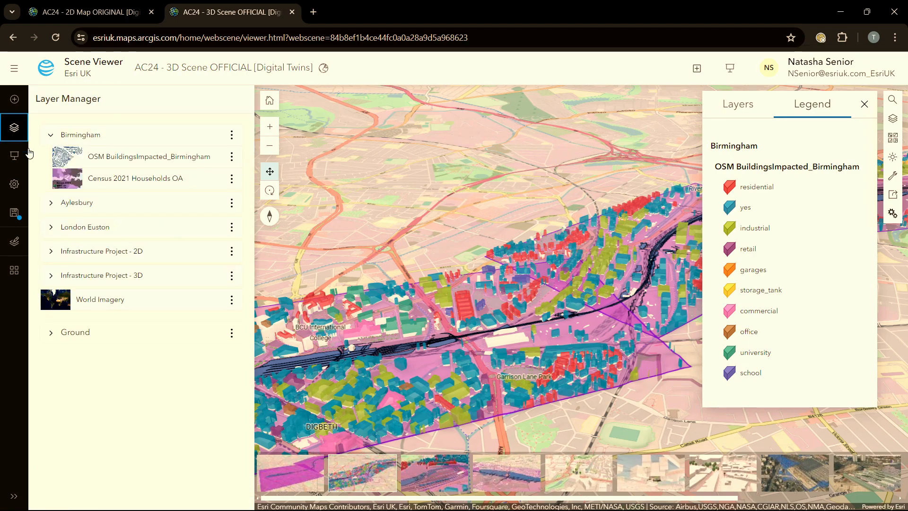
# Show the Birmingham - Proposed Scheme slide without the legend and view the attributes of a planted tree beside the tracks
pyautogui.click(438, 471)
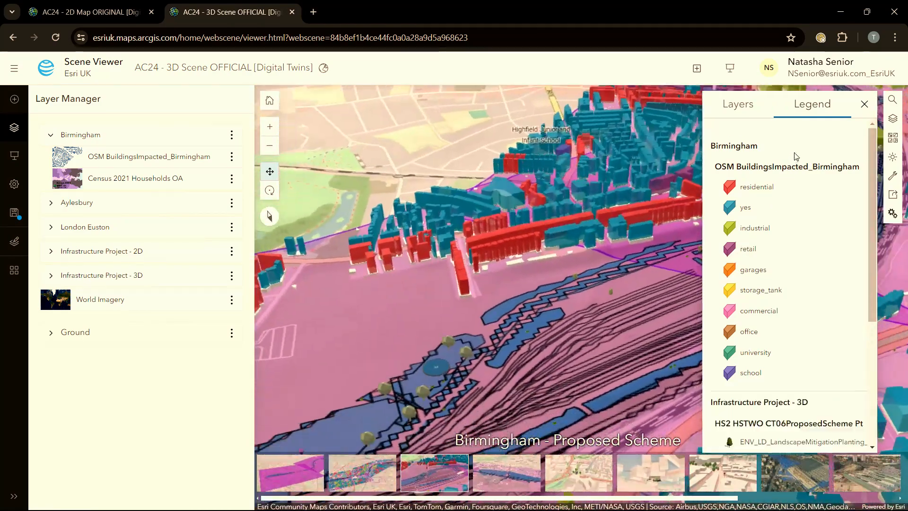
pyautogui.click(864, 105)
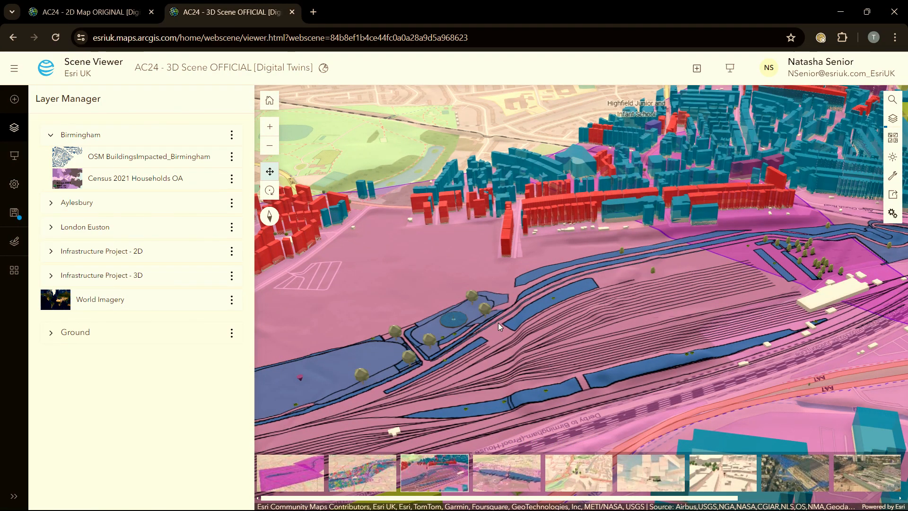
pyautogui.click(484, 310)
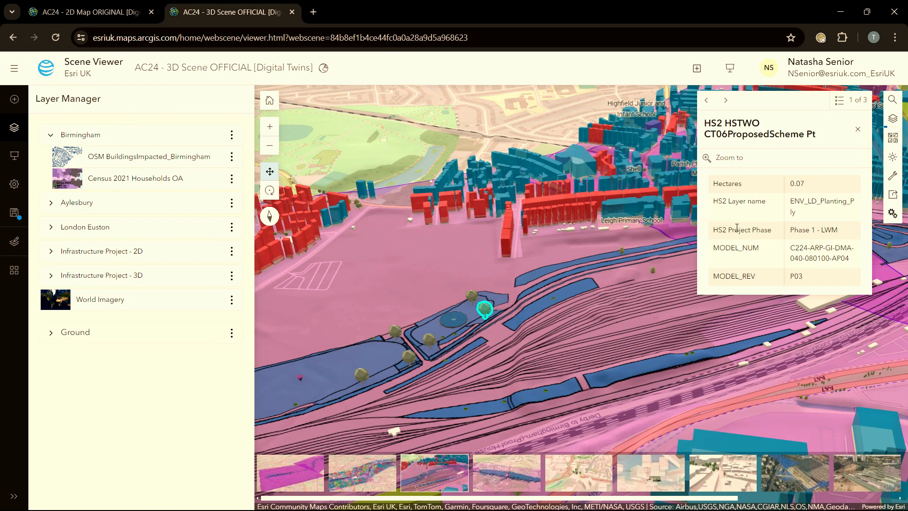
pyautogui.click(860, 130)
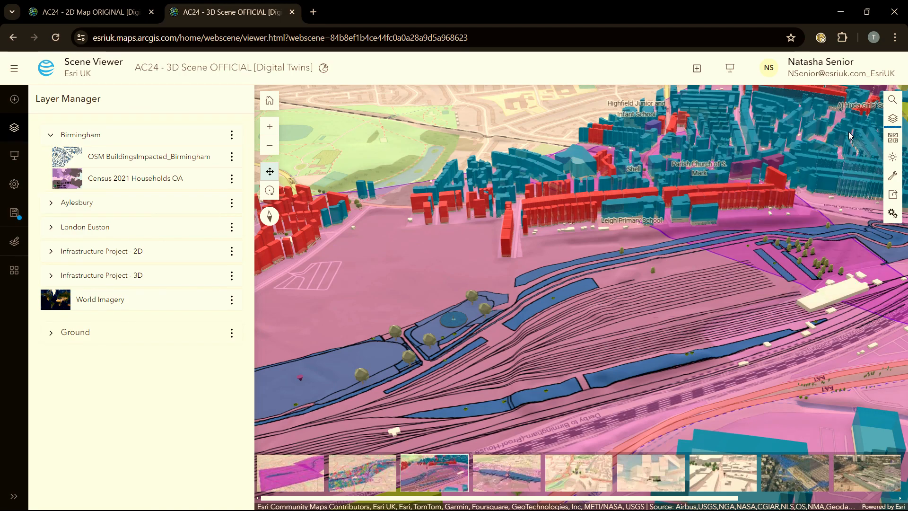
# Hide the layer manager and show the slide following Birmingham - Proposed Scheme
pyautogui.click(14, 127)
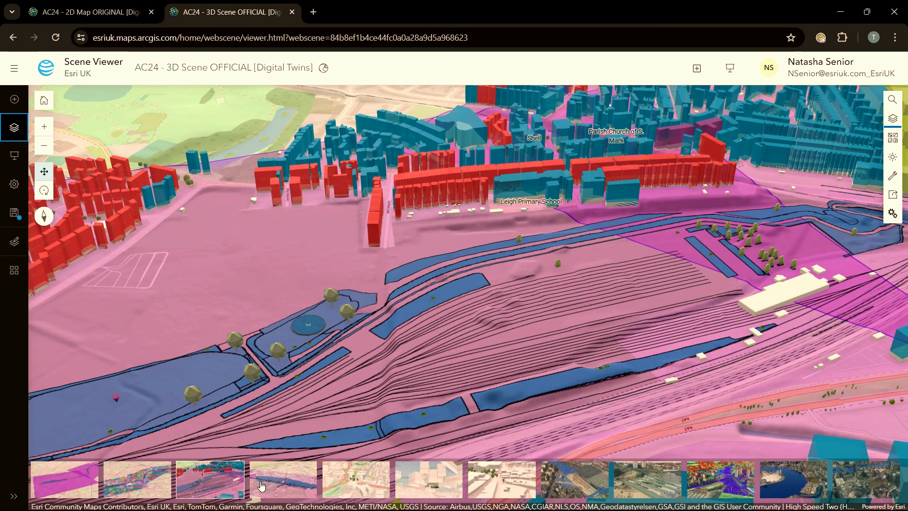
pyautogui.click(278, 480)
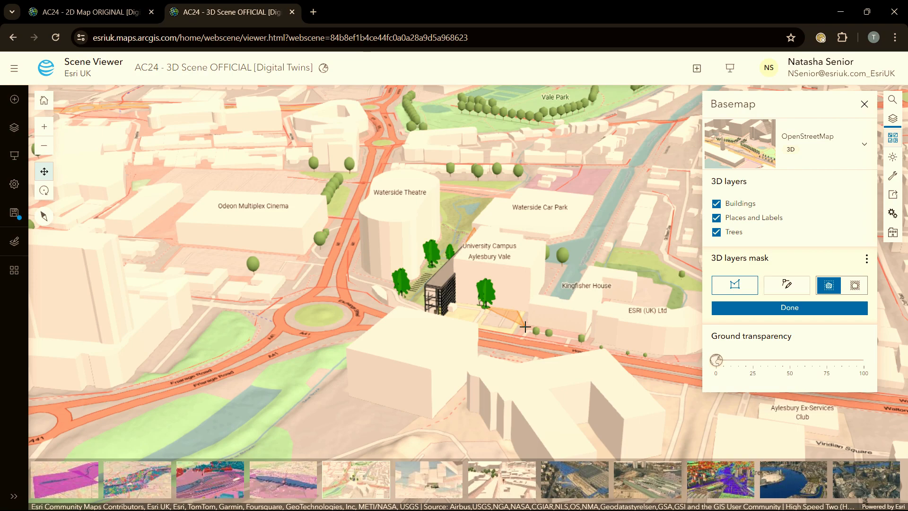
# Complete the 3D layers mask around the Aylesbury university building and close the basemap settings
pyautogui.doubleClick(525, 327)
pyautogui.click(721, 307)
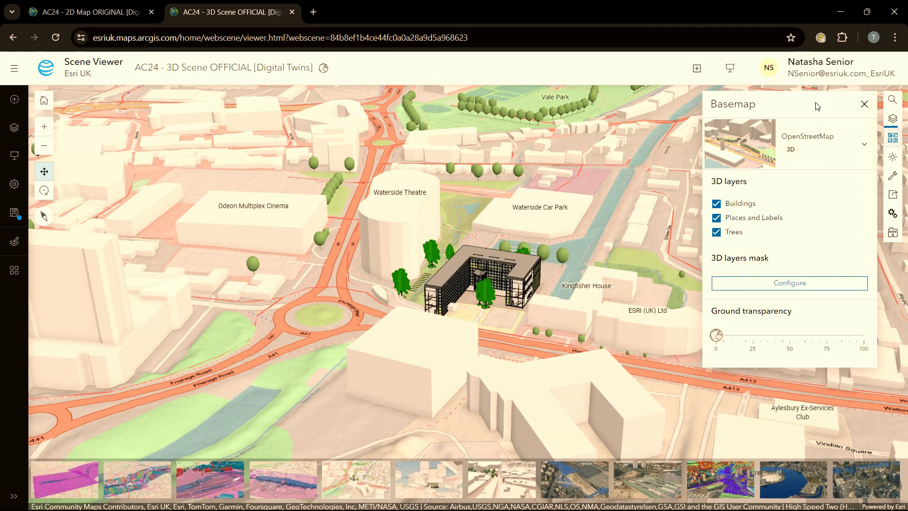
pyautogui.click(864, 104)
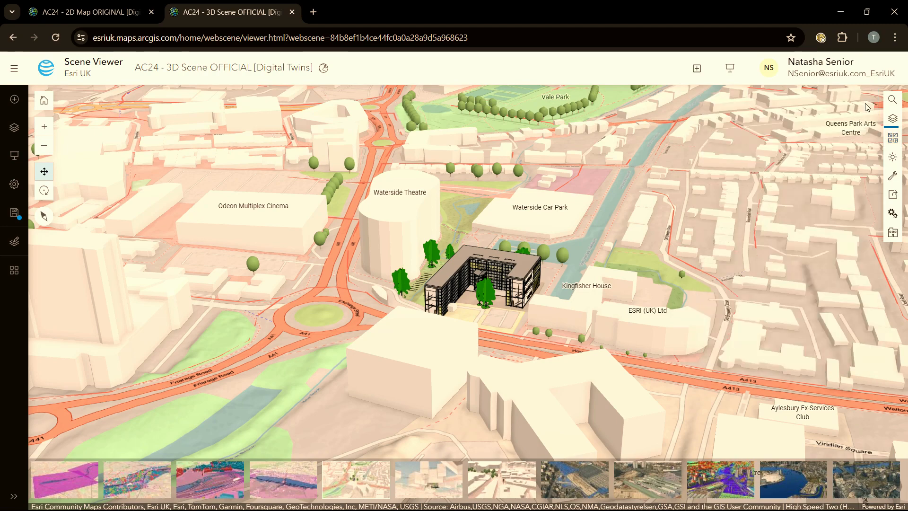
# Isolate level 1 of Aylesbury_University_Building_Scene in the building explorer for a closer look, and clear the level selection
pyautogui.click(895, 235)
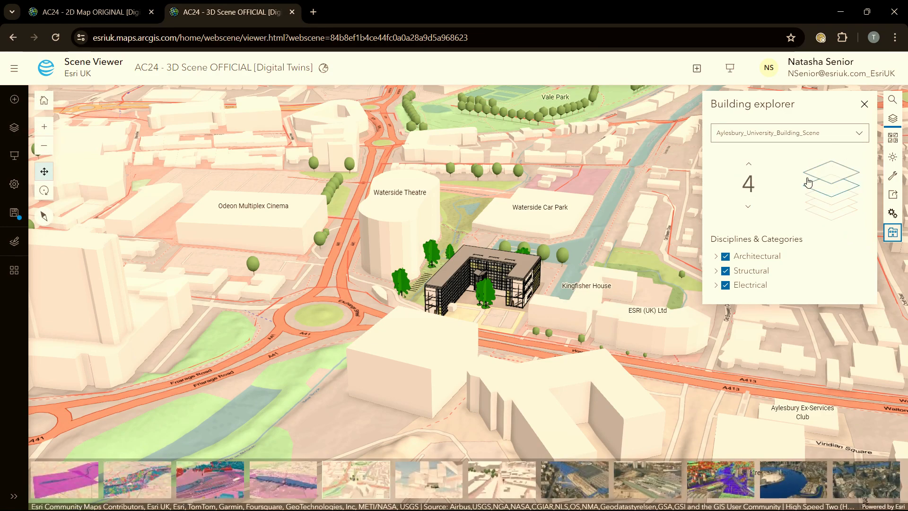
pyautogui.click(837, 191)
pyautogui.click(832, 211)
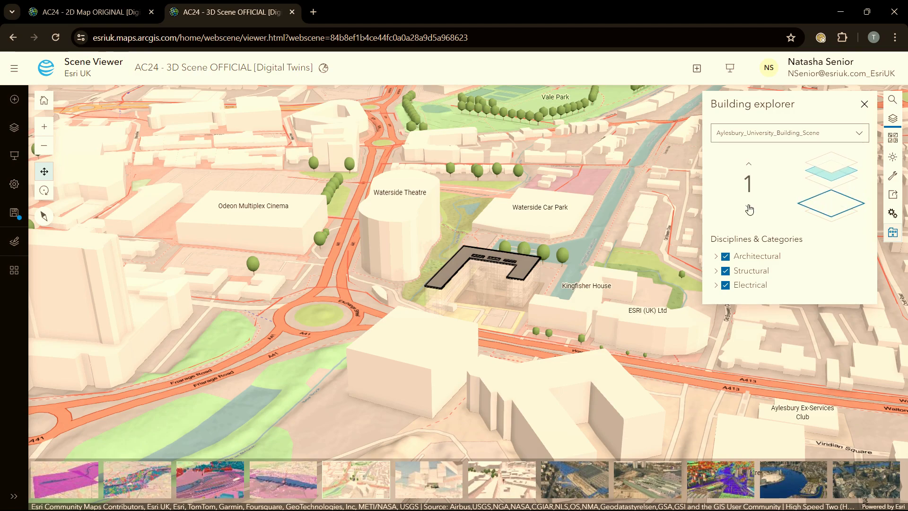
pyautogui.scroll(3, 518, 278)
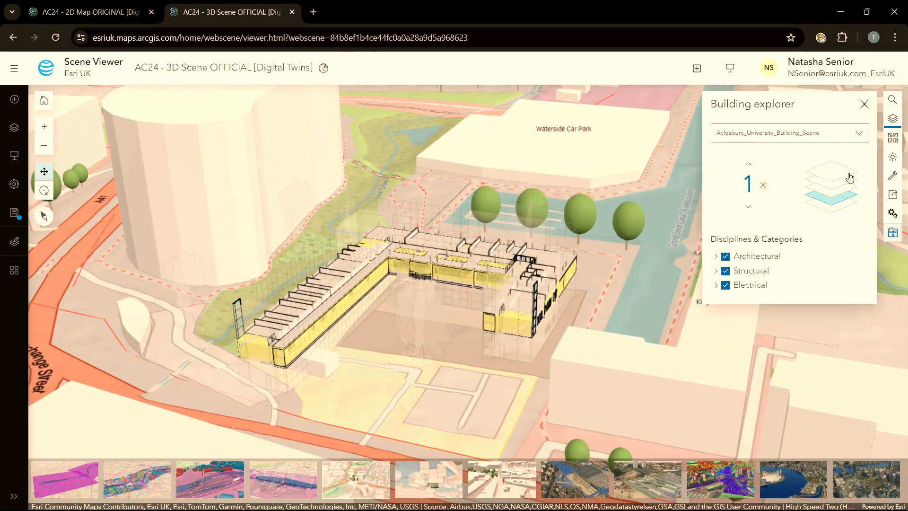
pyautogui.click(765, 186)
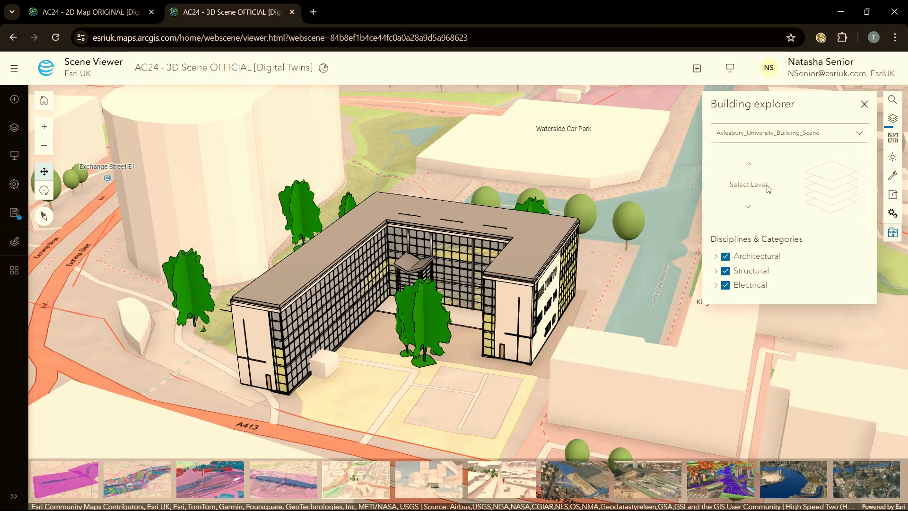
# Review the Architectural categories, and hide the Architectural and Electrical disciplines and StructuralColumns so only StructuralFraming is displayed
pyautogui.click(715, 257)
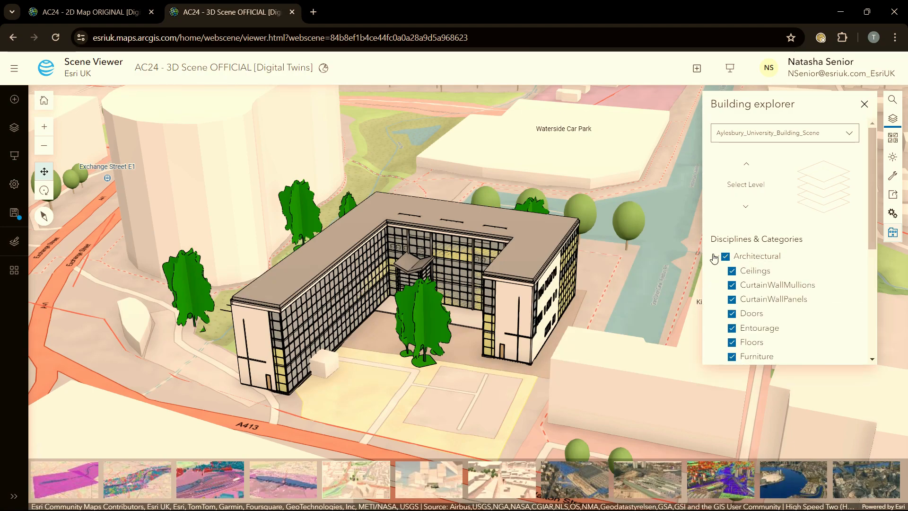
pyautogui.scroll(-5, 755, 236)
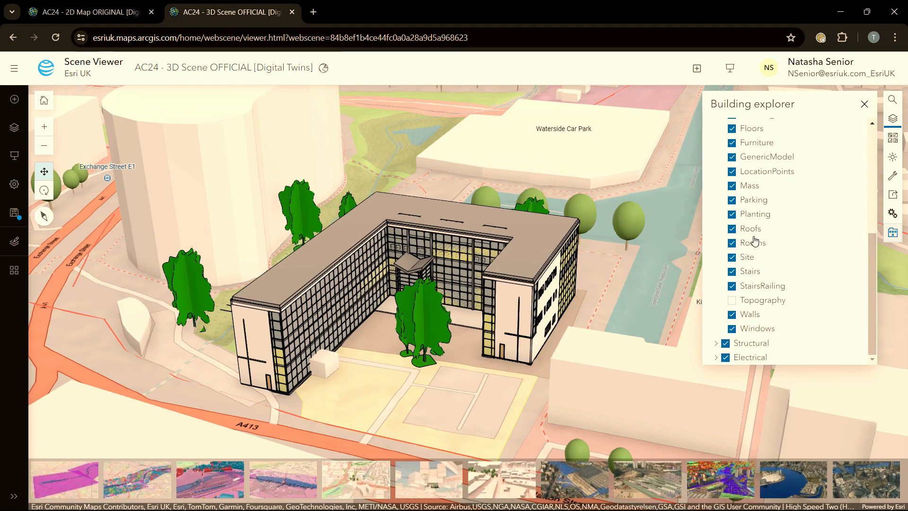
pyautogui.scroll(5, 756, 239)
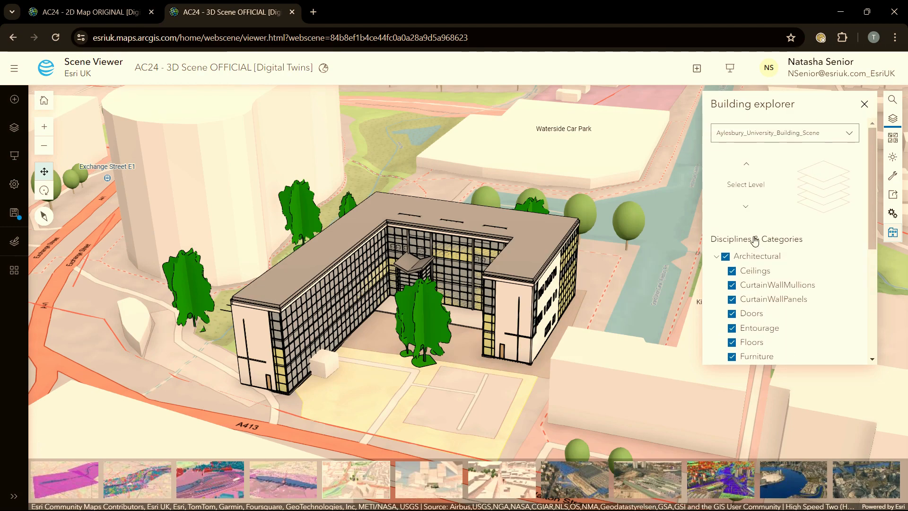
pyautogui.click(726, 256)
pyautogui.click(717, 257)
pyautogui.click(726, 285)
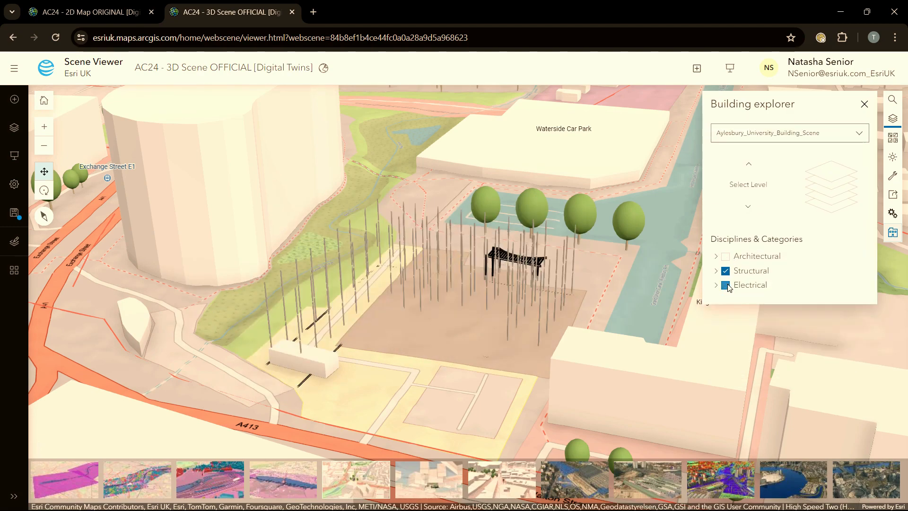
pyautogui.click(717, 272)
pyautogui.click(731, 285)
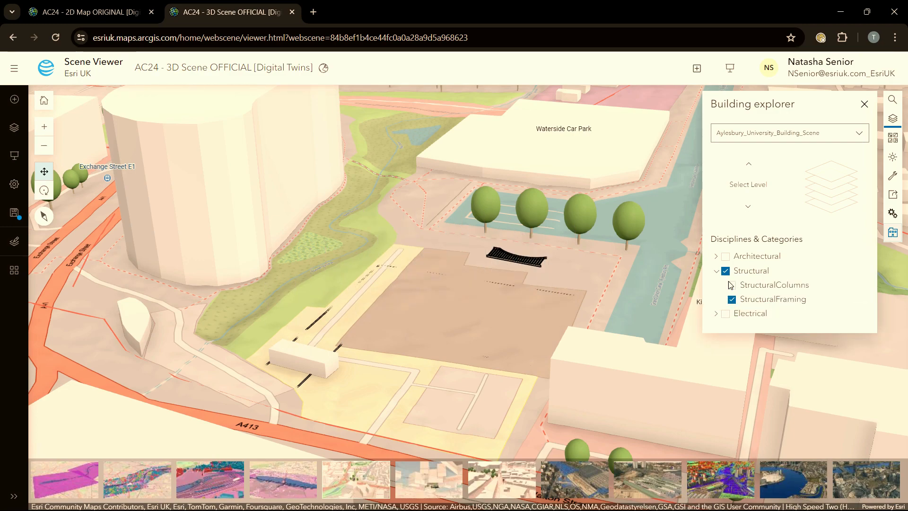
# Examine the full attribute list of a structural framing element at the rear of the university building and close its details
pyautogui.click(522, 263)
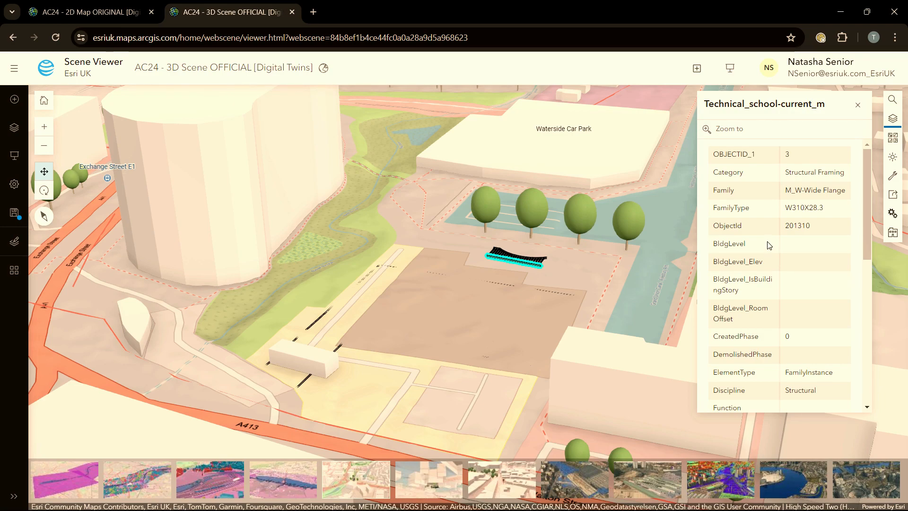
pyautogui.scroll(-3, 769, 245)
pyautogui.scroll(-3, 769, 242)
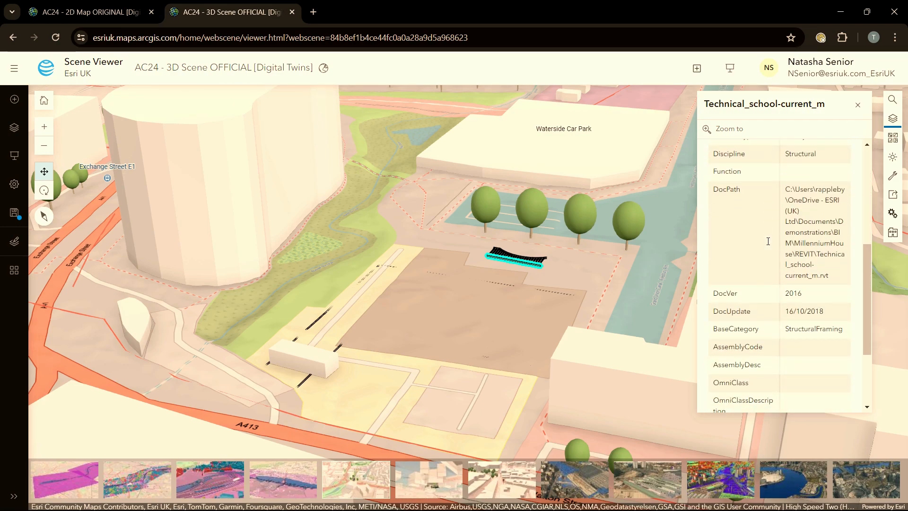
pyautogui.scroll(-3, 769, 245)
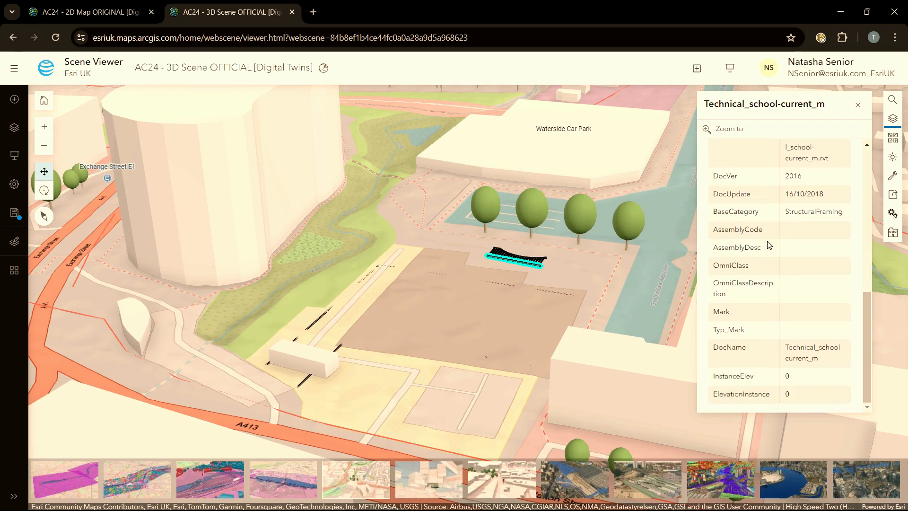
pyautogui.click(858, 104)
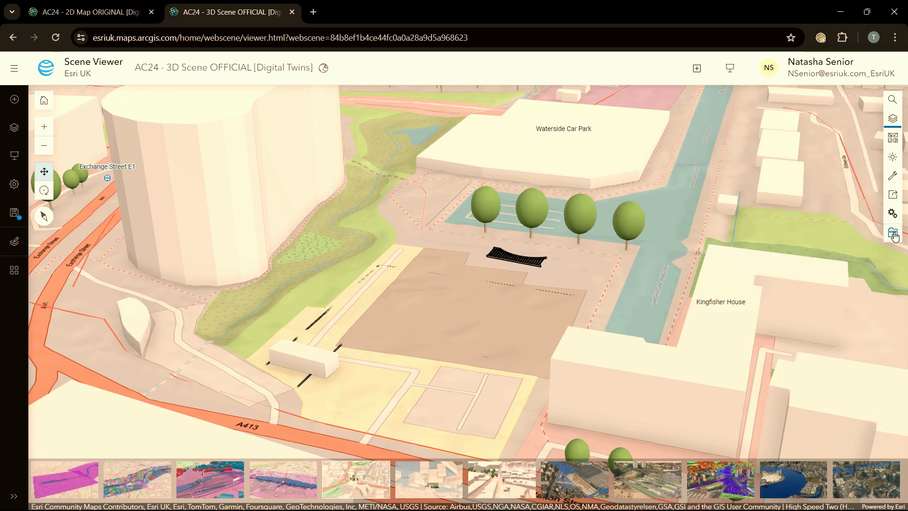
# Turn the Architectural discipline back on in the building explorer and collapse the Structural categories
pyautogui.click(893, 232)
pyautogui.click(726, 257)
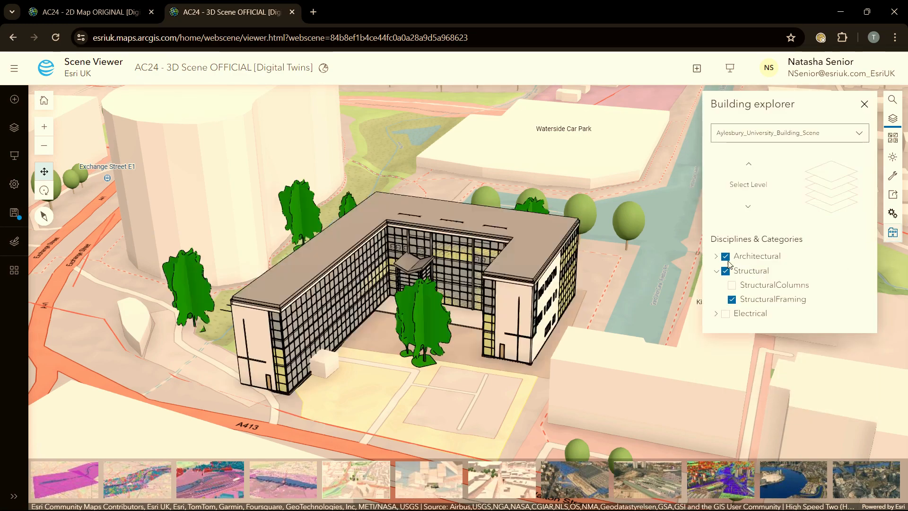
pyautogui.click(716, 272)
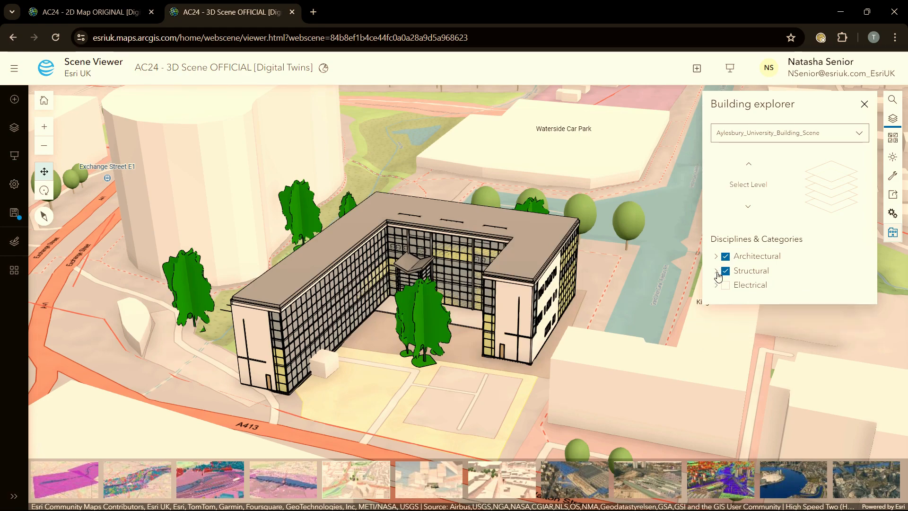
# Examine the legend of the Aylesbury water line and university building layers, and close it
pyautogui.click(892, 120)
pyautogui.scroll(-3, 555, 342)
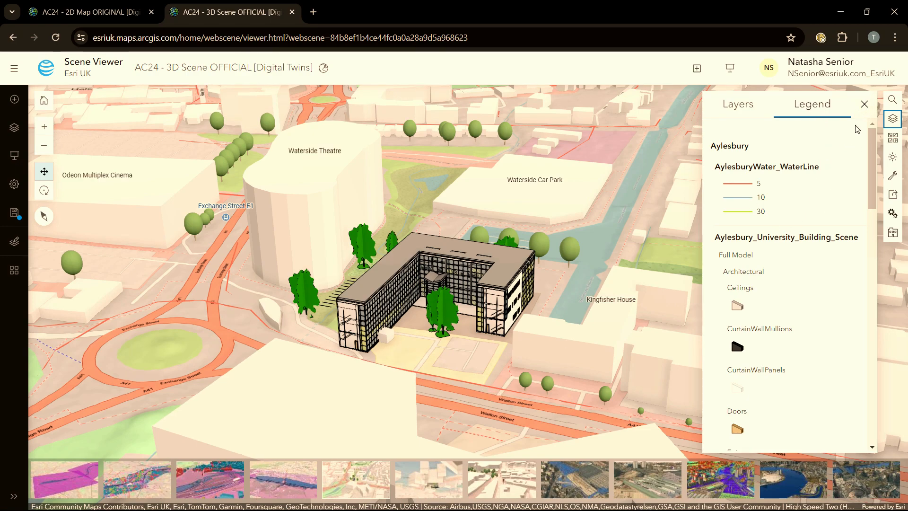
pyautogui.click(864, 105)
# Change the drawing style of the AylesburyWater_WaterLine layer in the Aylesbury group to 3D Types and open its style options
pyautogui.click(16, 129)
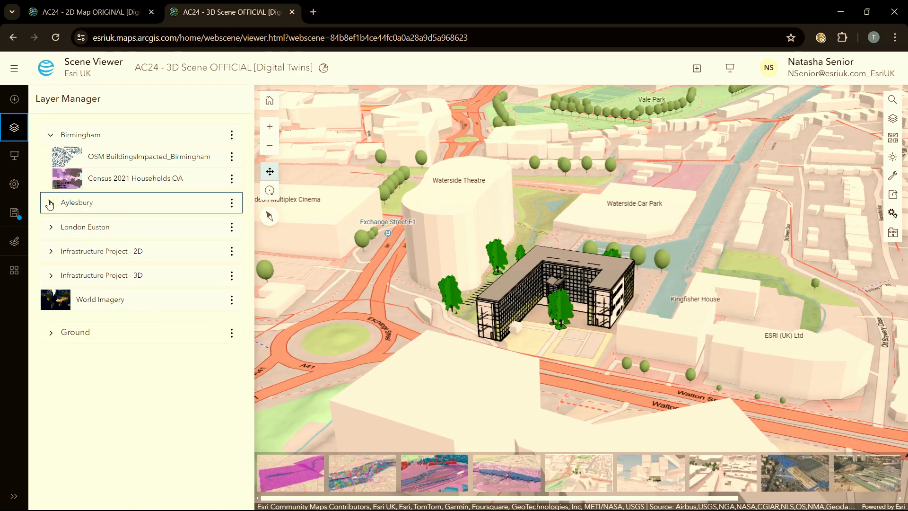
pyautogui.click(46, 204)
pyautogui.click(101, 247)
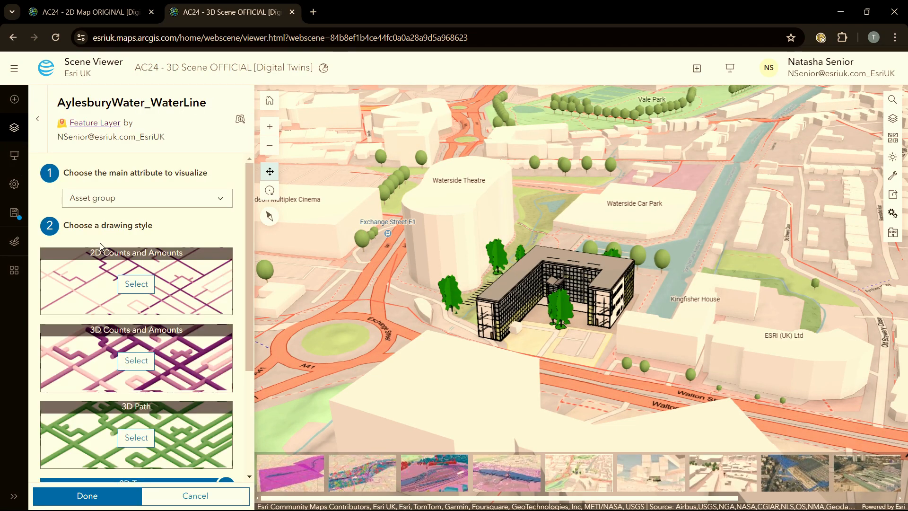
pyautogui.scroll(-1, 130, 222)
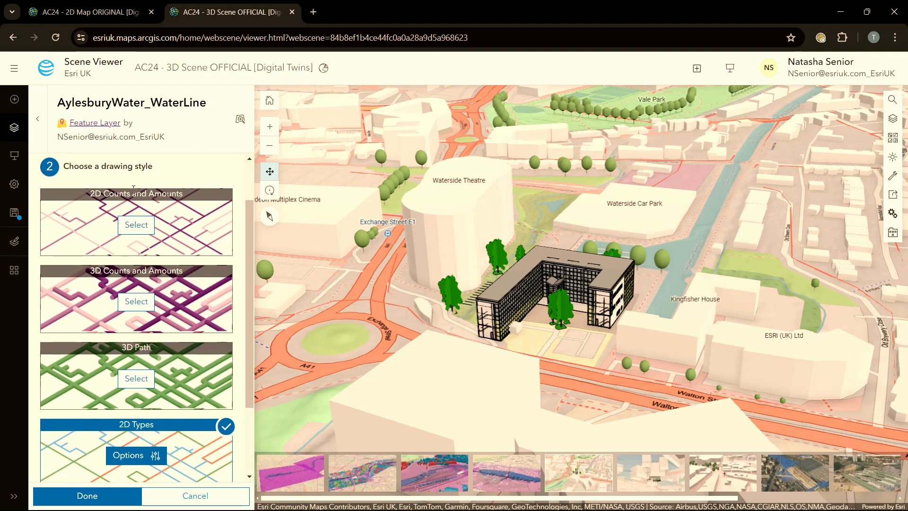
pyautogui.scroll(-2, 128, 183)
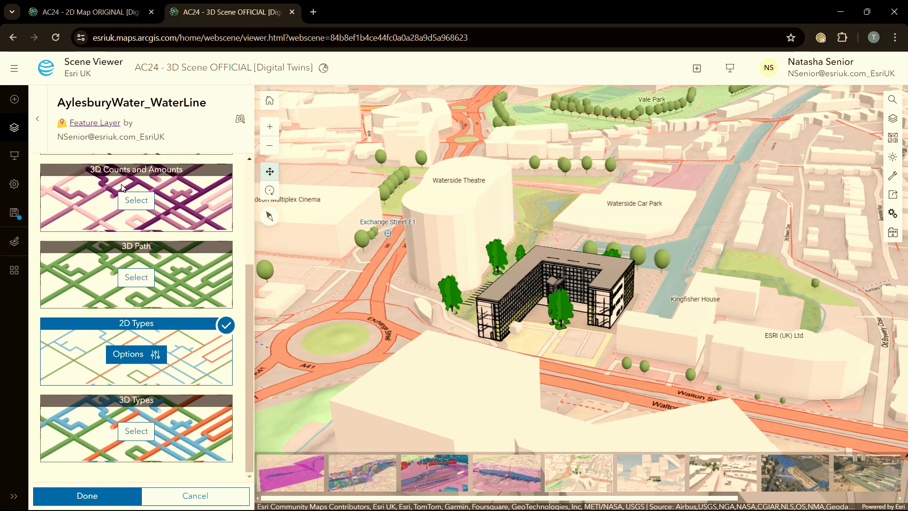
pyautogui.click(136, 430)
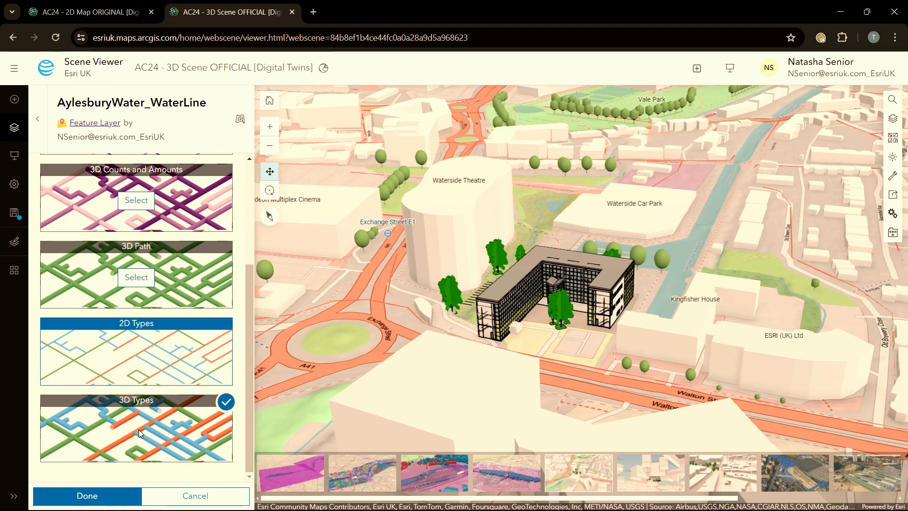
pyautogui.click(139, 432)
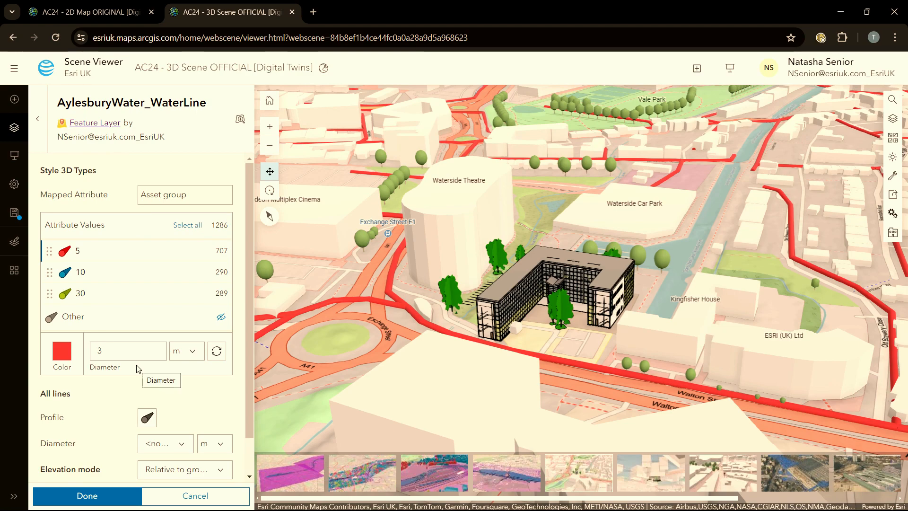
# Size all water lines by the Diameter attribute, set their offset to -20 m, and finish the layer styling
pyautogui.scroll(-1, 141, 376)
pyautogui.click(152, 408)
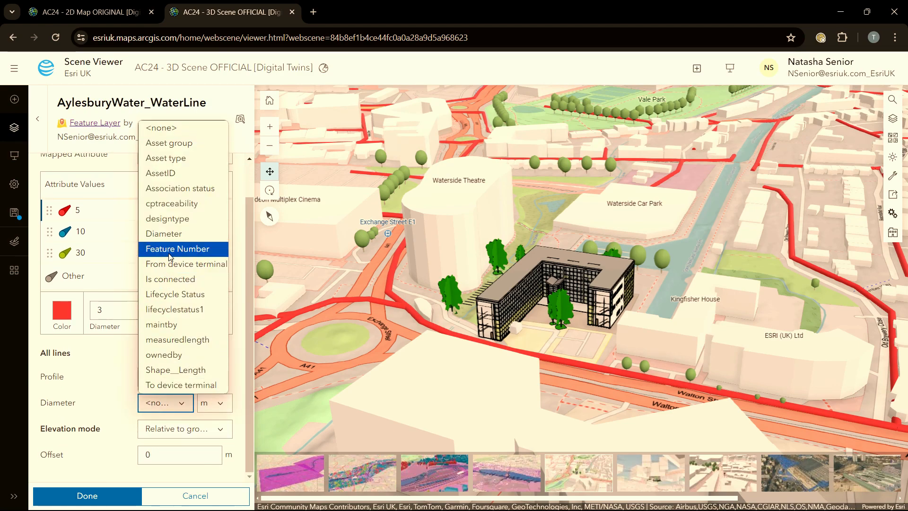
pyautogui.click(172, 234)
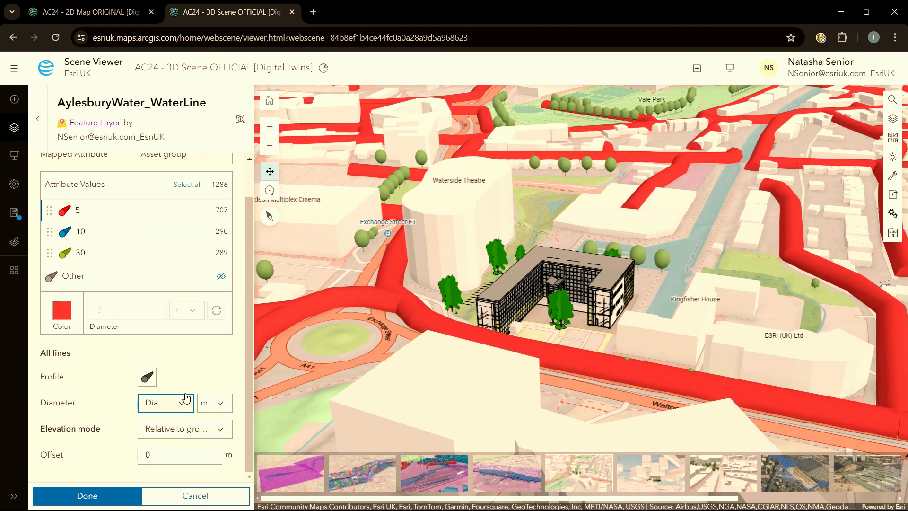
pyautogui.click(201, 366)
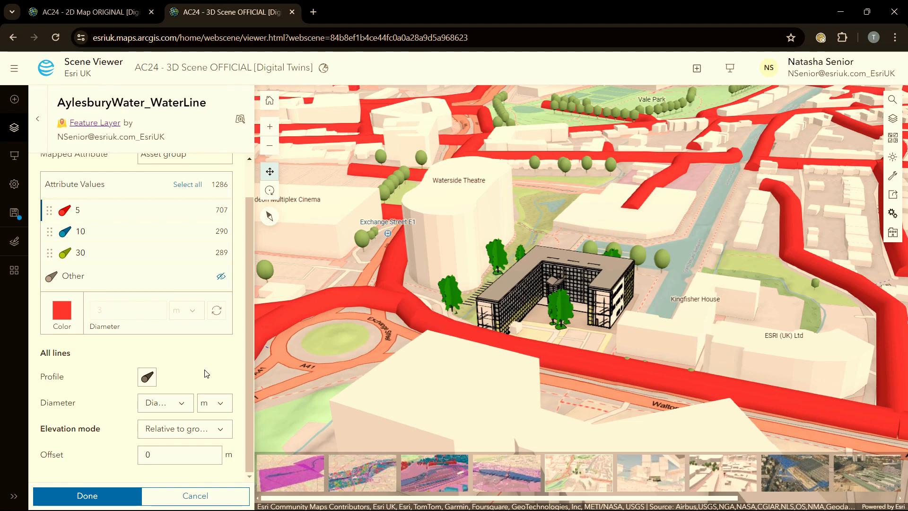
pyautogui.click(139, 455)
pyautogui.write('-2')
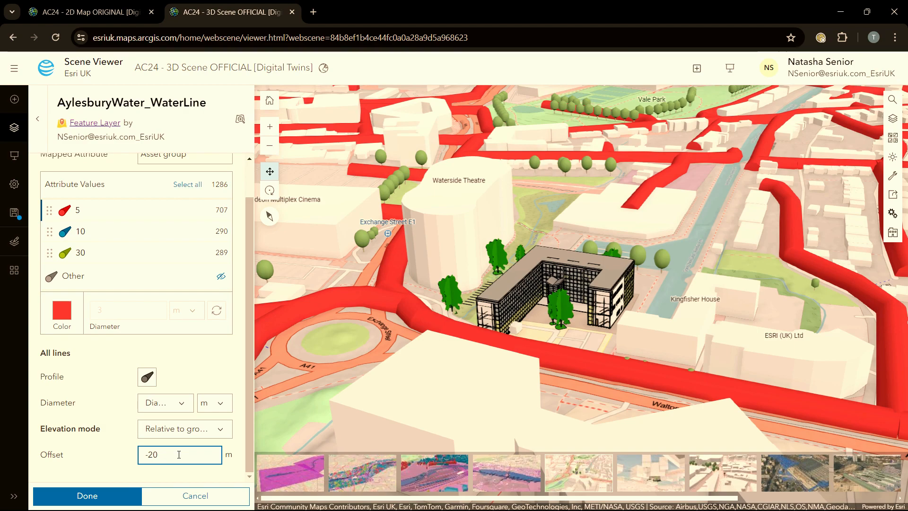
pyautogui.press('Return')
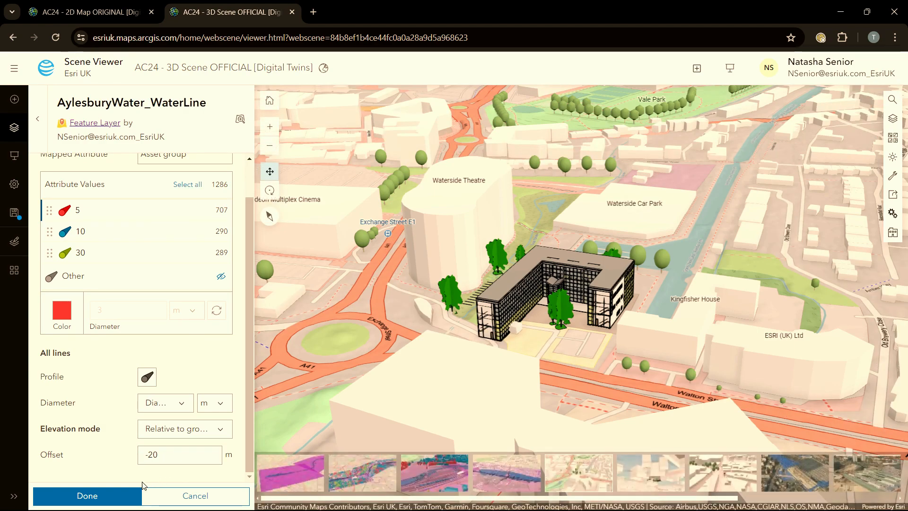
pyautogui.click(111, 493)
pyautogui.click(110, 493)
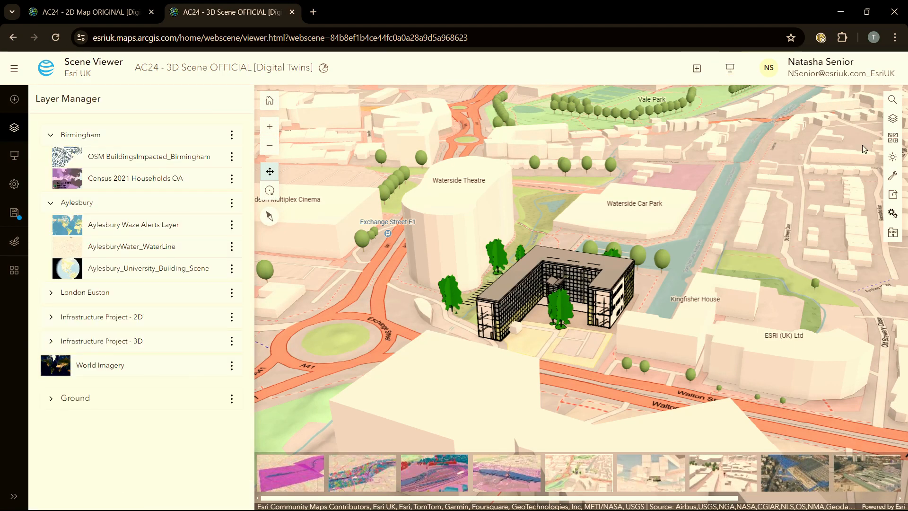
# Set the basemap's ground transparency to about 48 percent and close the basemap settings
pyautogui.click(893, 137)
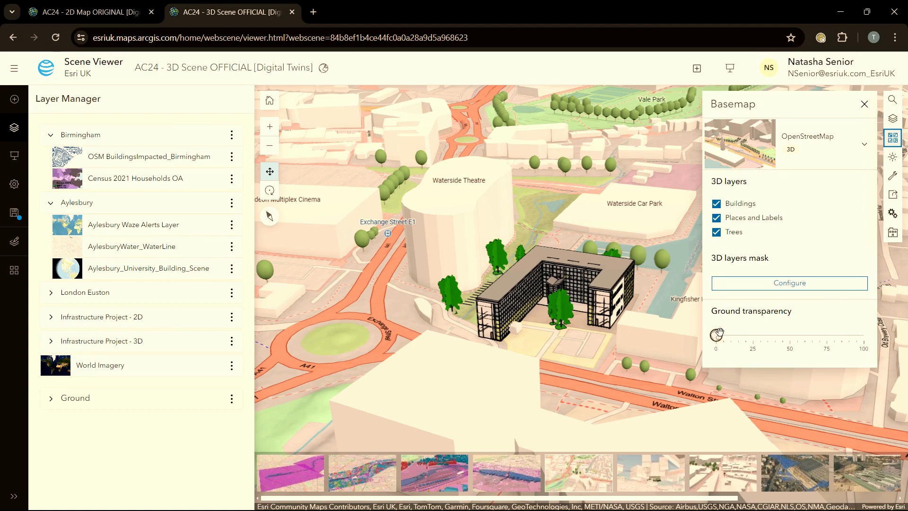
pyautogui.moveTo(783, 333); pyautogui.dragTo(789, 335)
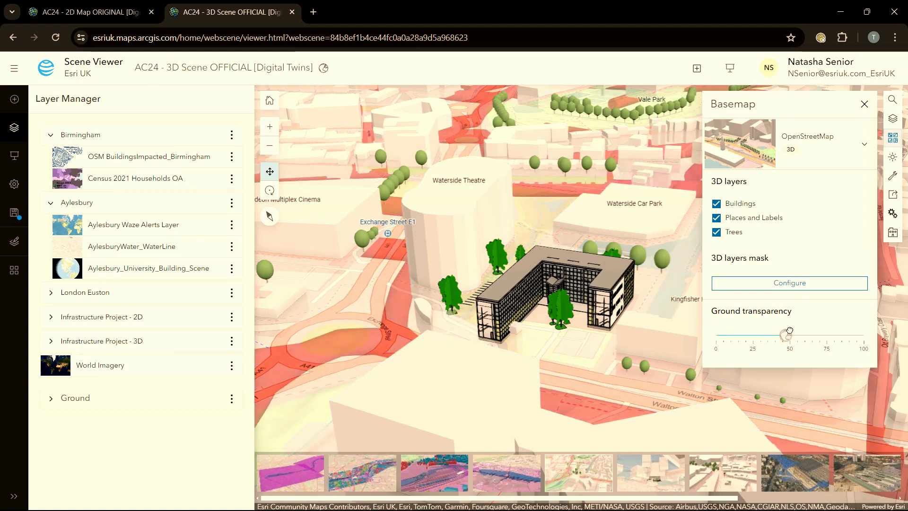
pyautogui.click(865, 104)
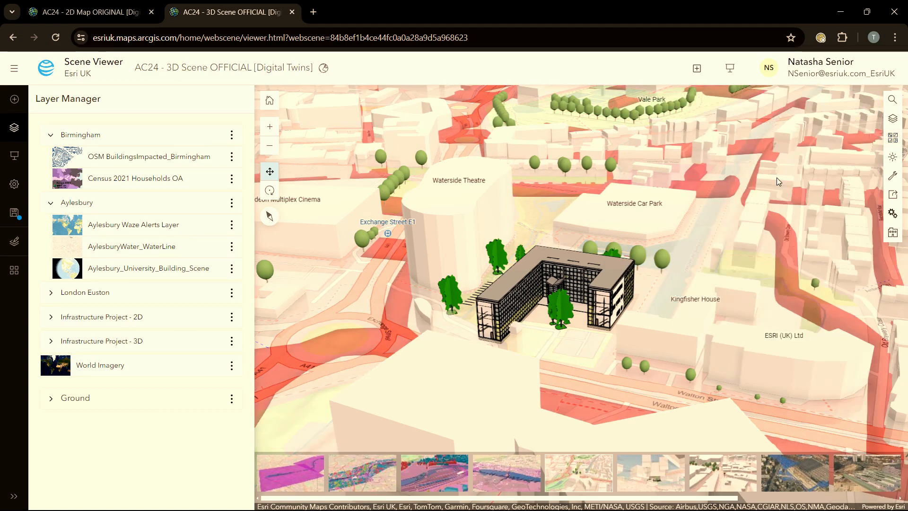
# View the Aylesbury water pipes from the underground slide and check the ground's Underground navigation setting
pyautogui.click(654, 472)
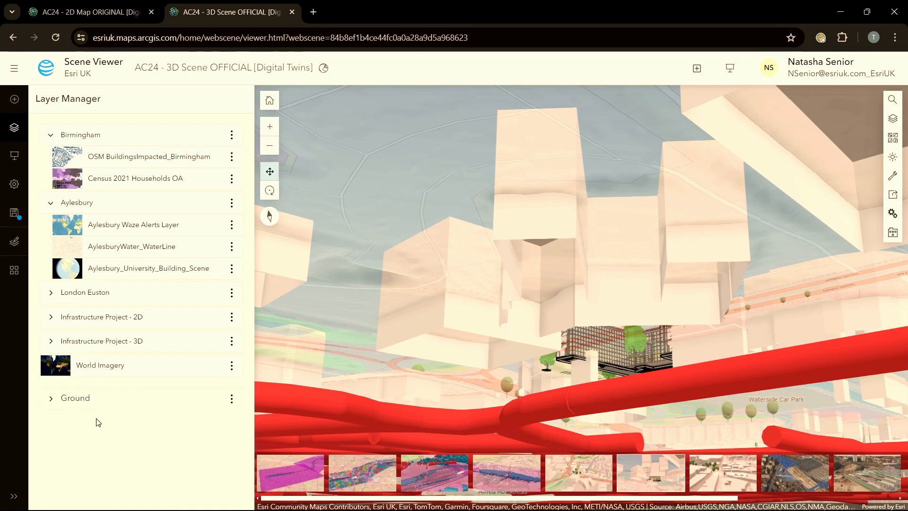
pyautogui.click(231, 403)
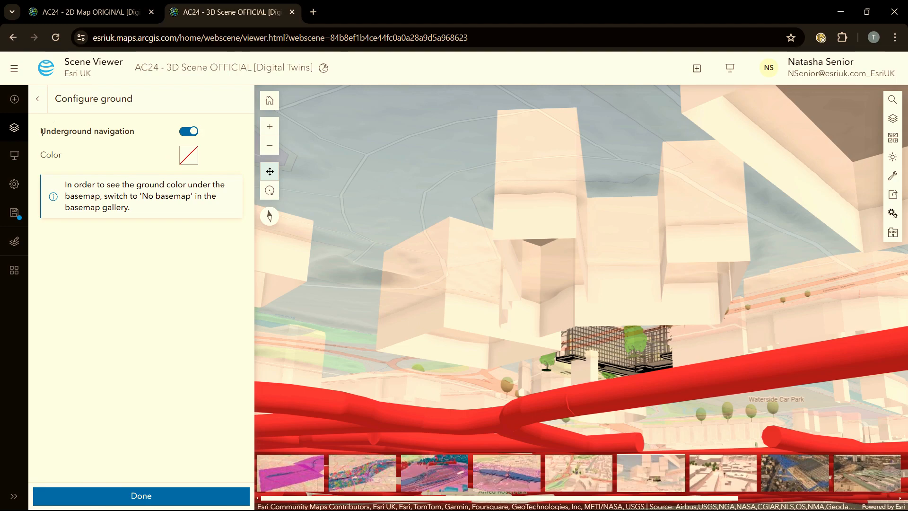
pyautogui.click(38, 100)
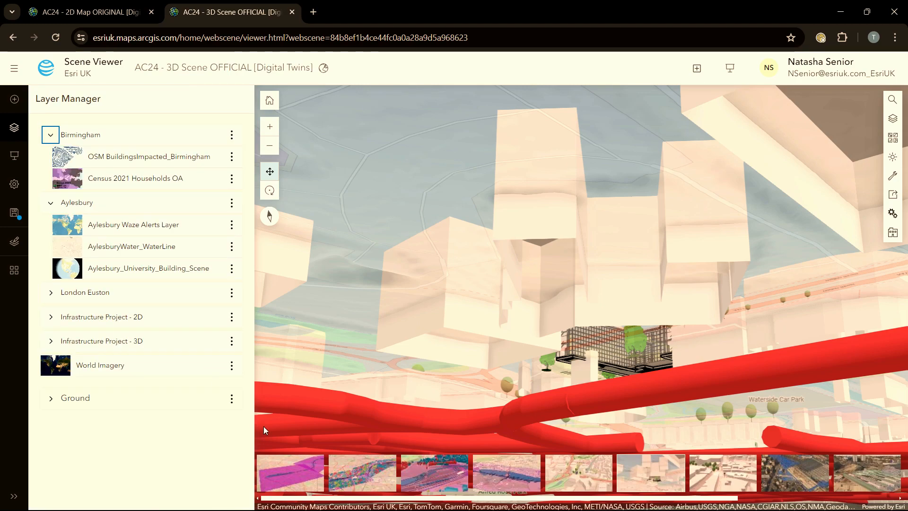
# Go to the Aylesbury Waze alerts slide, review the attributes of the road sign alert, and close its details
pyautogui.click(737, 467)
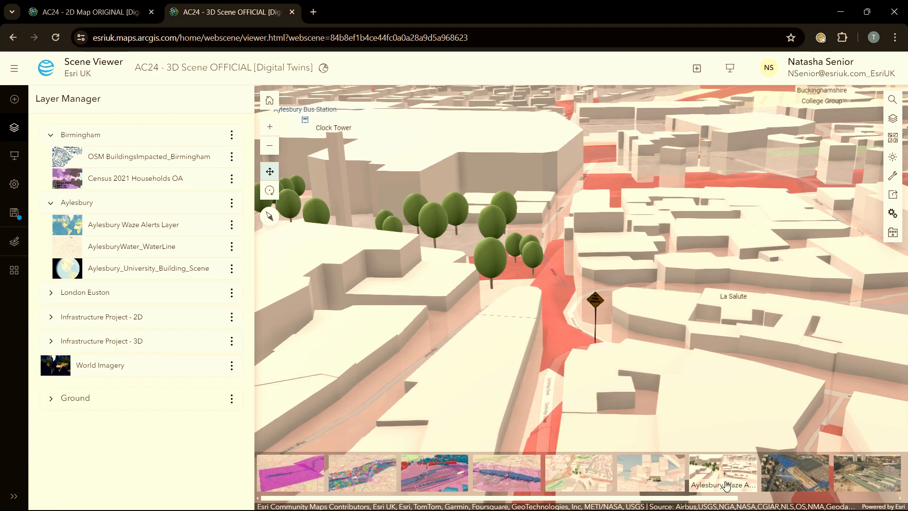
pyautogui.click(594, 297)
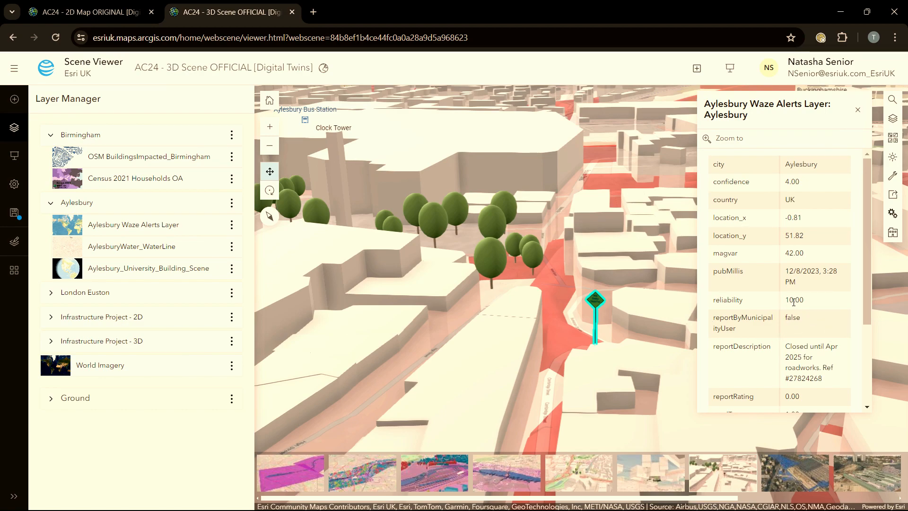
pyautogui.click(857, 110)
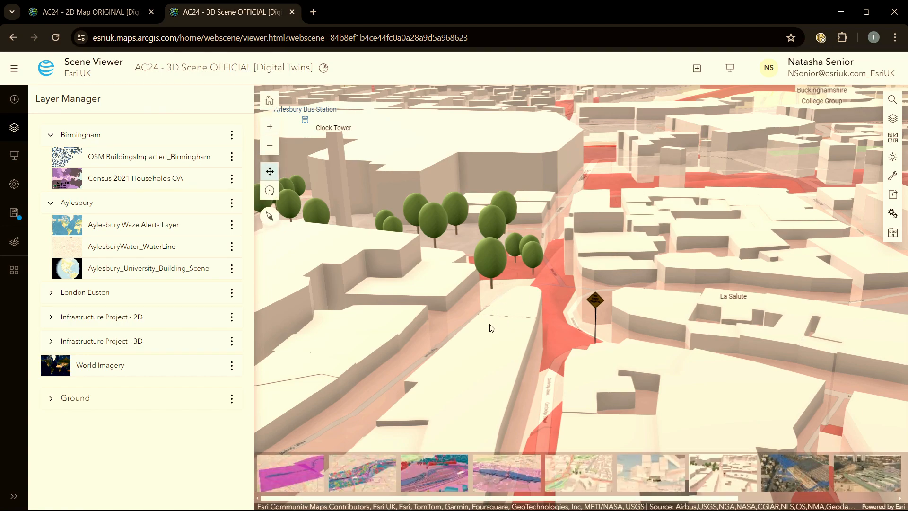
# Close the layer manager, go to the slide of the London Euston construction site, and hide the Infrastructure Project - 2D group
pyautogui.click(22, 135)
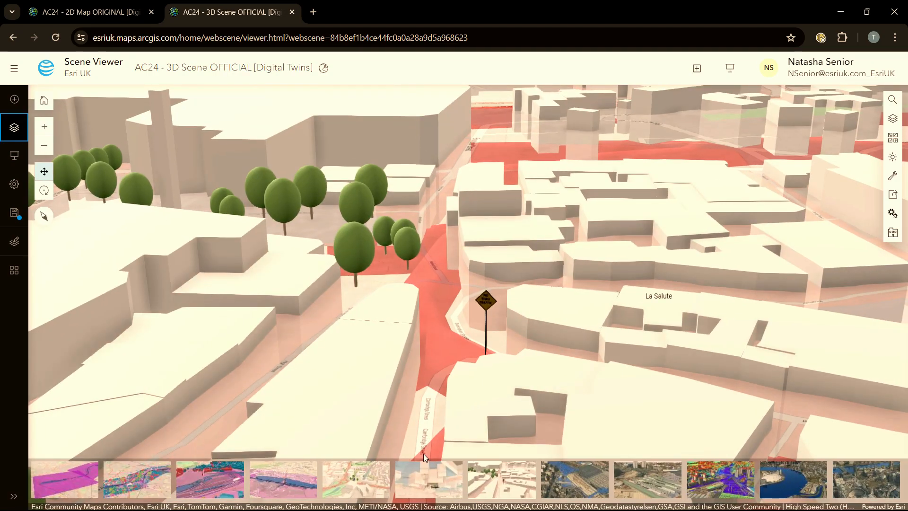
pyautogui.click(584, 484)
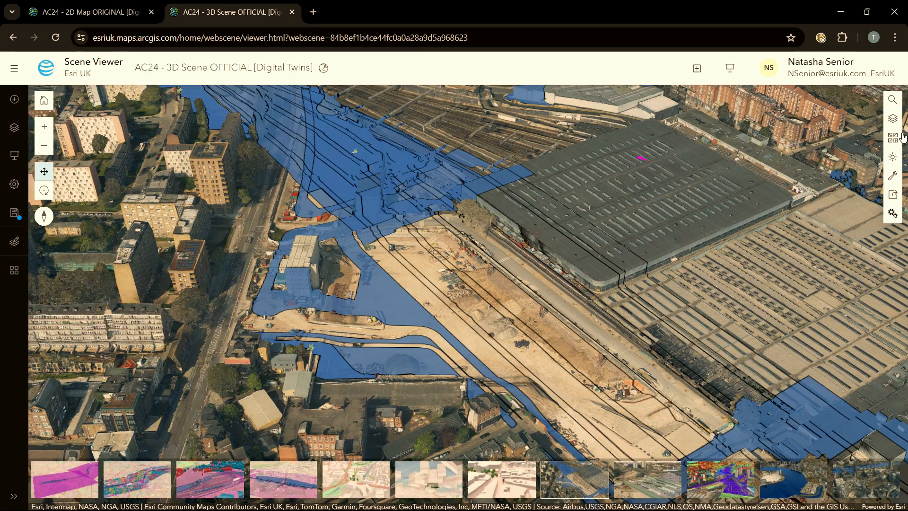
pyautogui.click(892, 119)
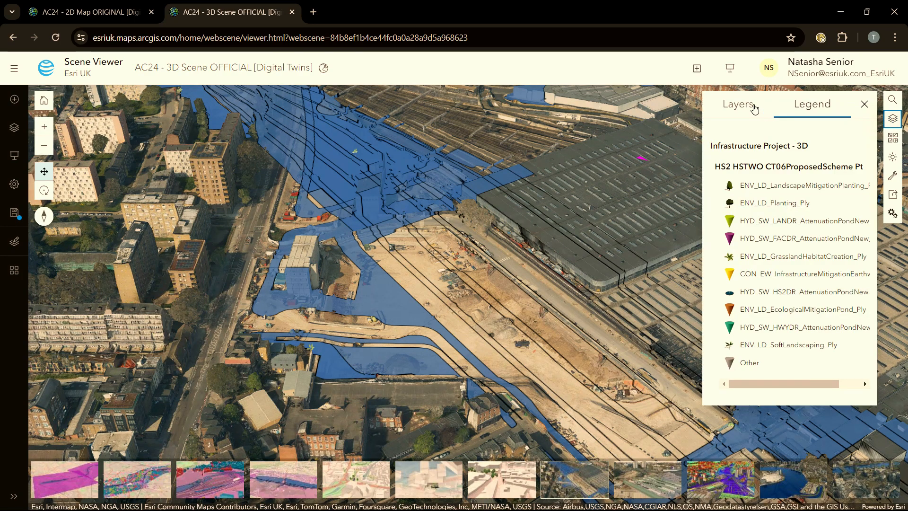
pyautogui.click(754, 106)
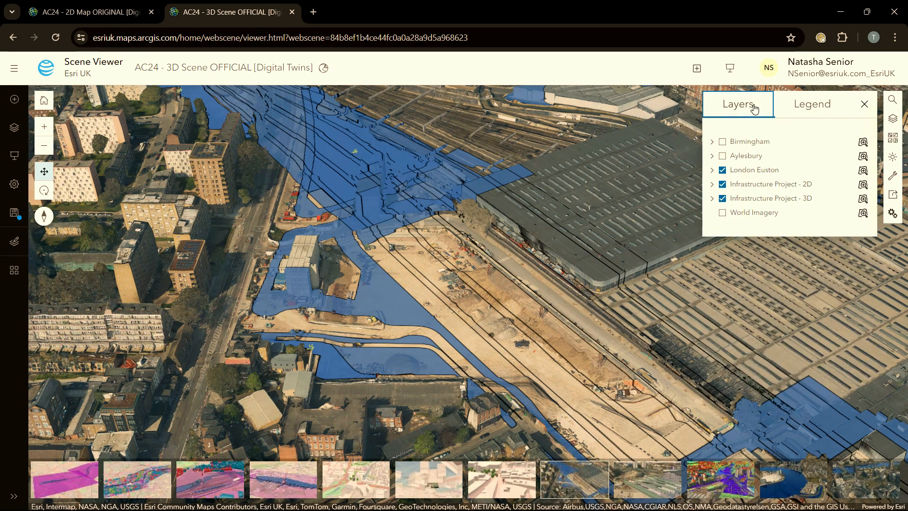
pyautogui.click(722, 184)
pyautogui.click(865, 104)
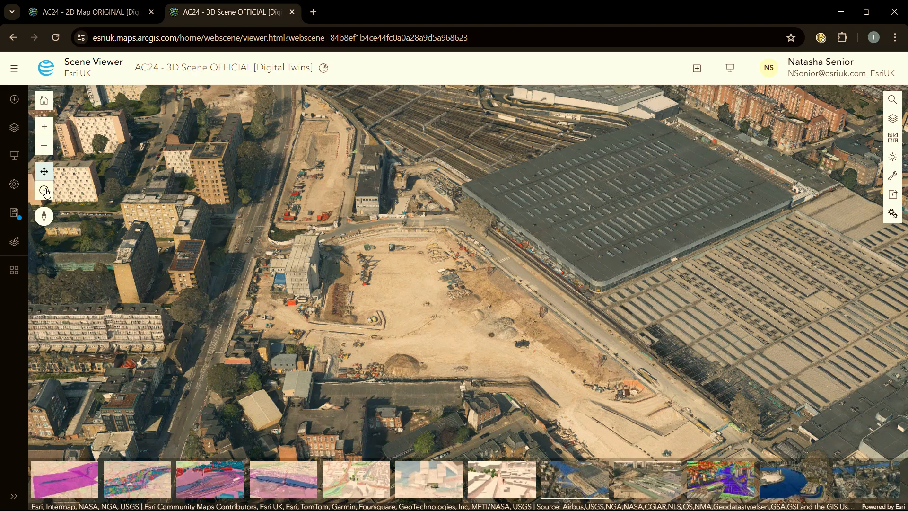
# Collapse the Aylesbury and Birmingham groups, expand London Euston, and open the Bluesky Metrovista London West 2020 layer's settings
pyautogui.moveTo(298, 245); pyautogui.dragTo(349, 295)
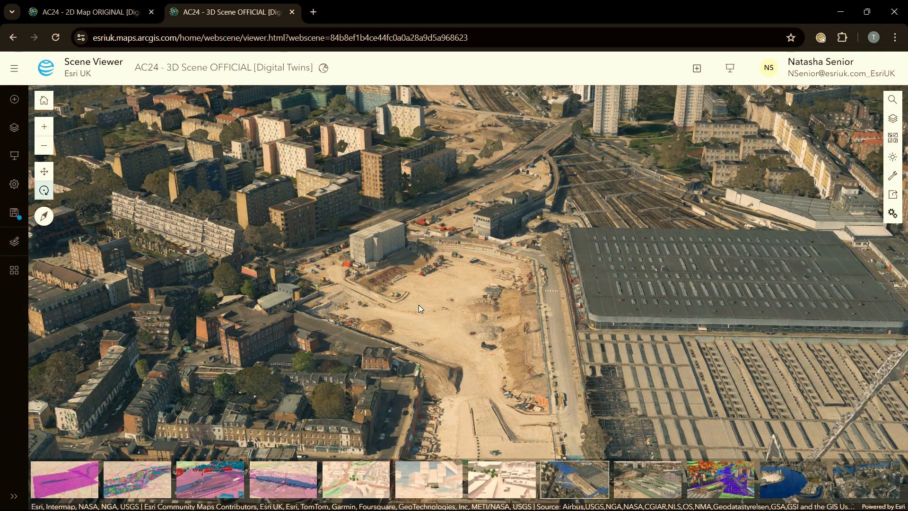
pyautogui.scroll(3, 419, 305)
pyautogui.moveTo(327, 302); pyautogui.dragTo(404, 263)
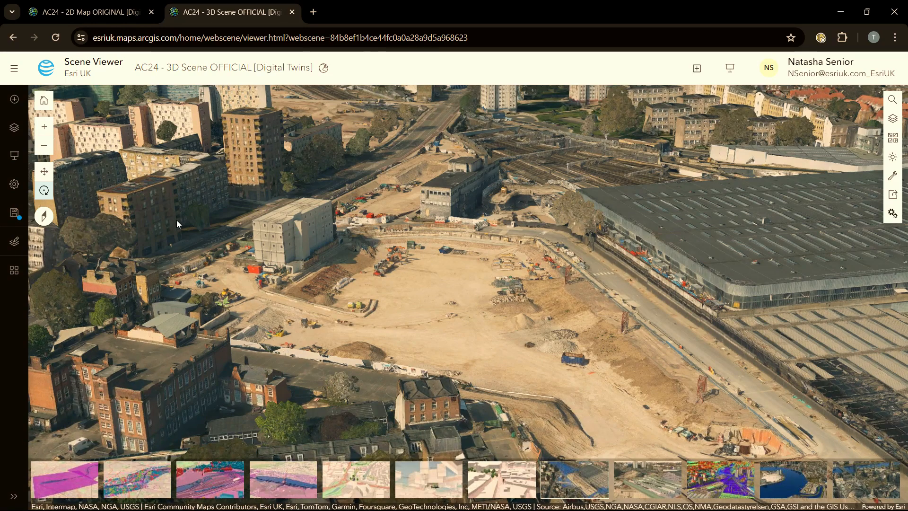
pyautogui.click(22, 136)
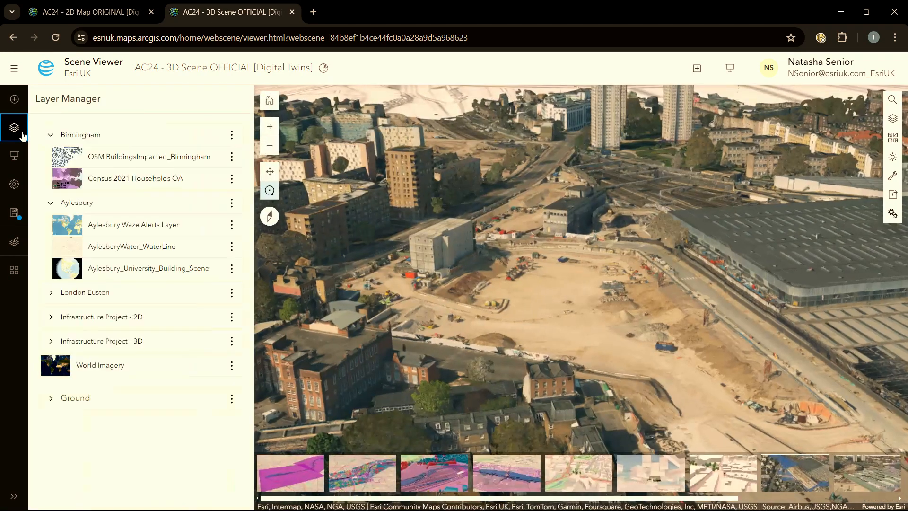
pyautogui.click(48, 203)
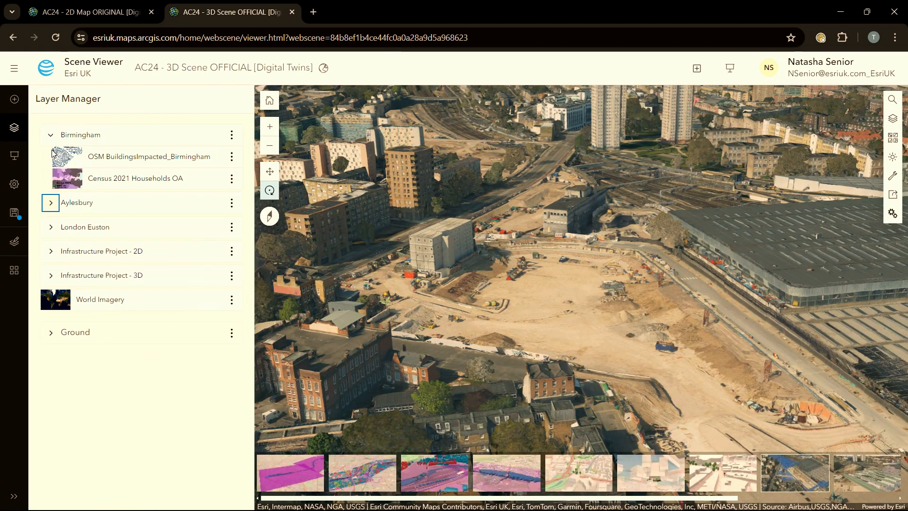
pyautogui.click(50, 135)
pyautogui.click(51, 184)
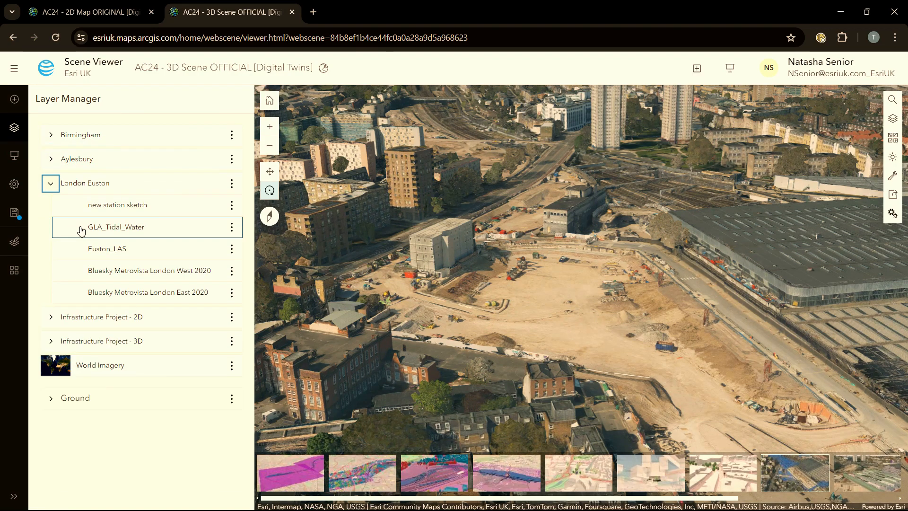
pyautogui.click(116, 268)
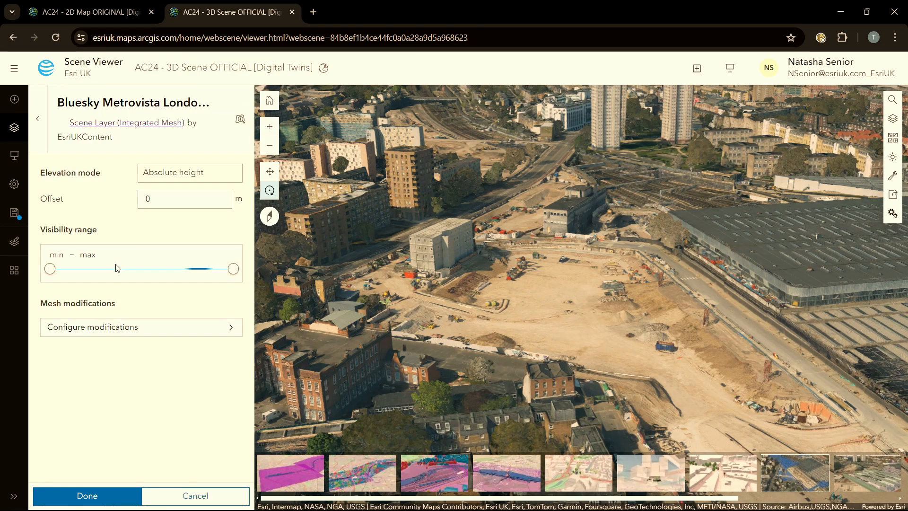
# Draw a mesh modification polygon around the two buildings on the northern part of the Euston construction site
pyautogui.click(119, 332)
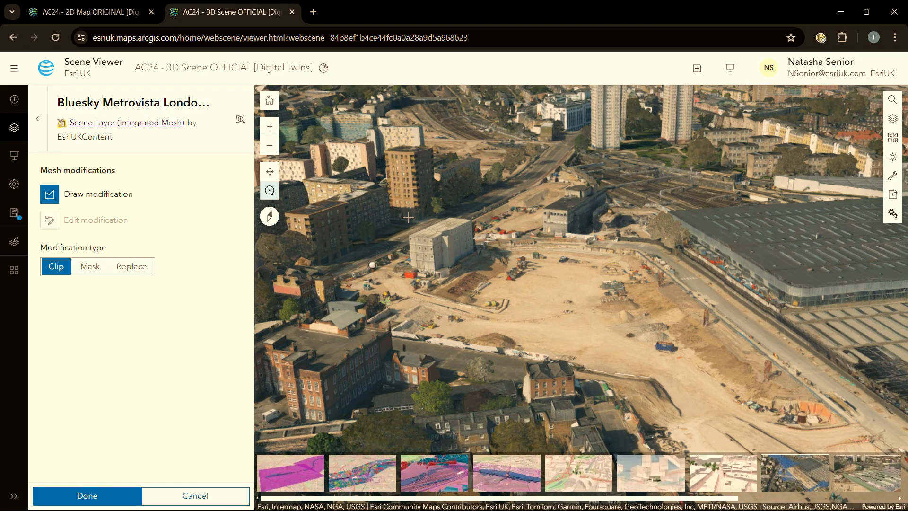
pyautogui.click(530, 169)
pyautogui.click(601, 173)
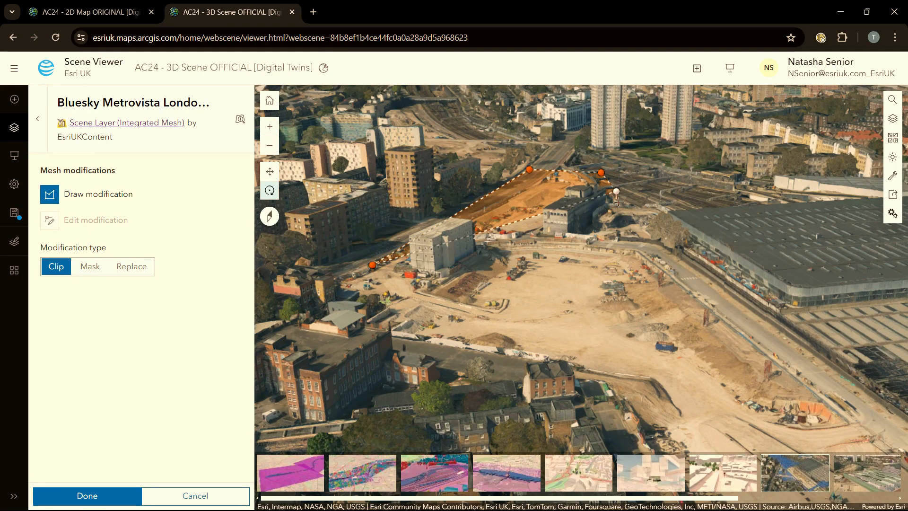
pyautogui.click(624, 215)
pyautogui.click(605, 260)
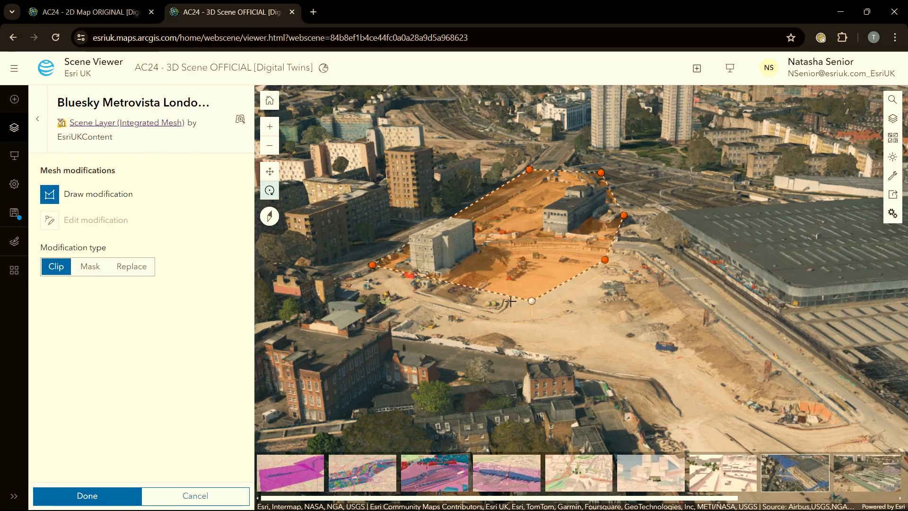
pyautogui.doubleClick(481, 298)
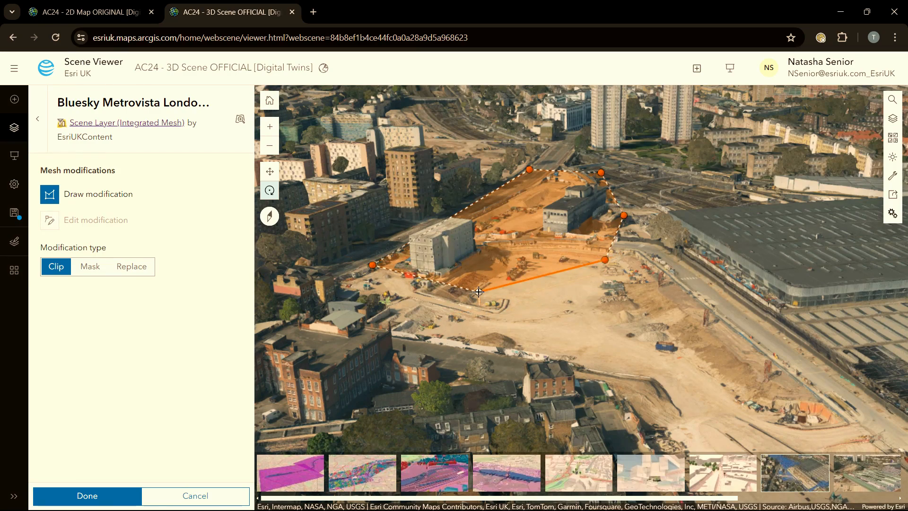
# Set the mesh modification type to Replace and apply the changes to the Bluesky Metrovista London West 2020 layer
pyautogui.click(133, 266)
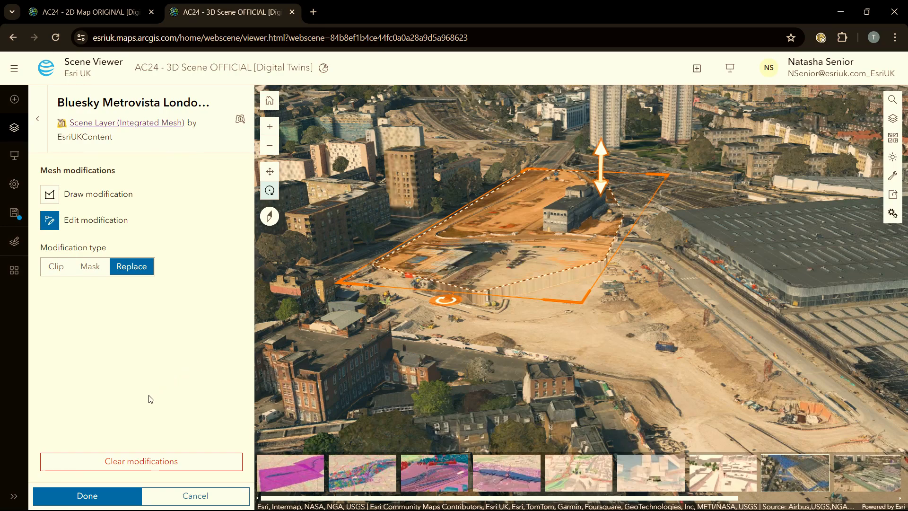
pyautogui.click(87, 499)
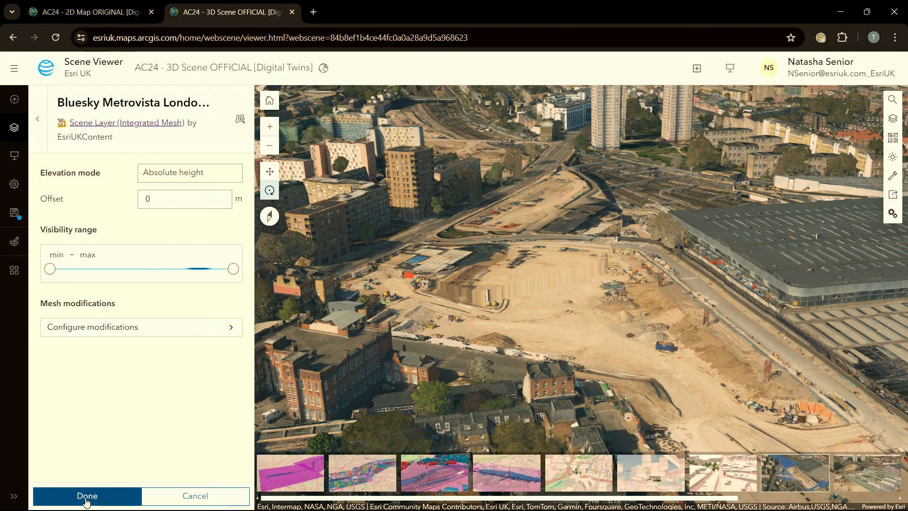
pyautogui.click(86, 498)
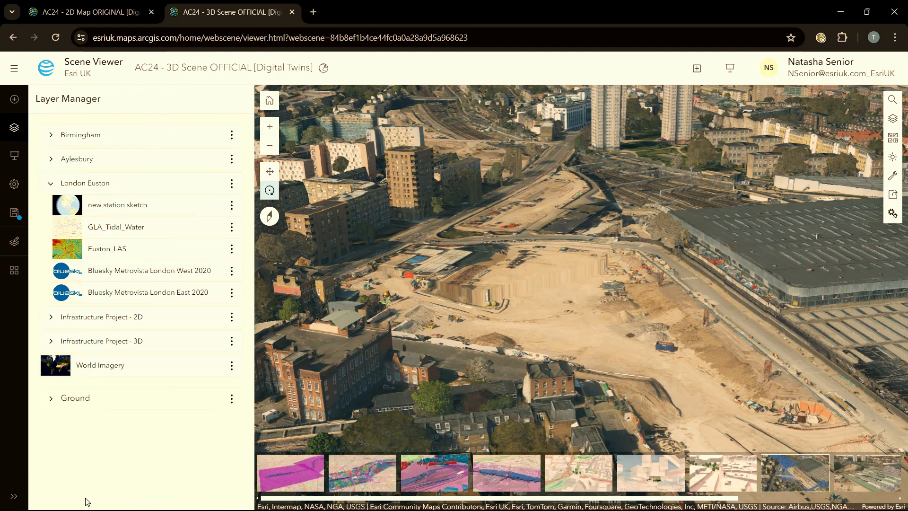
# Close the layer manager, show the new station sketch layer in the London Euston group, and go to the New Station slide
pyautogui.click(15, 127)
pyautogui.click(892, 118)
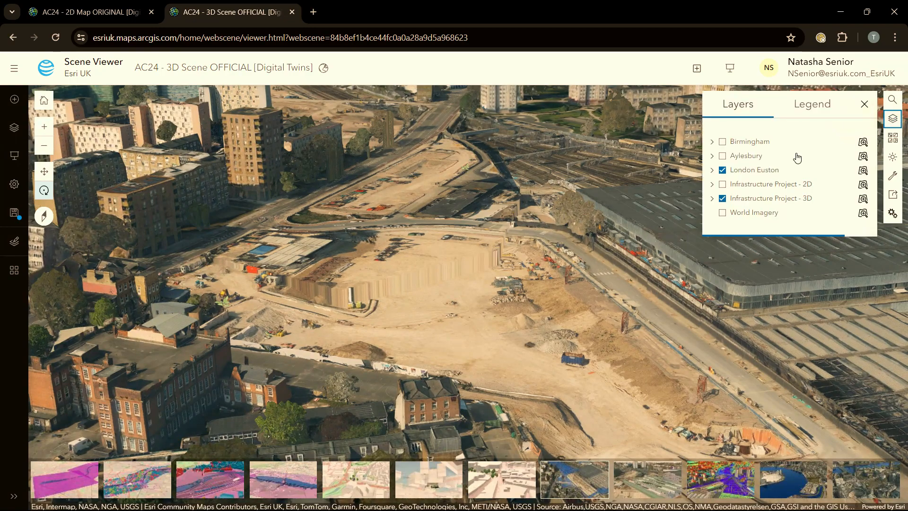
pyautogui.click(712, 170)
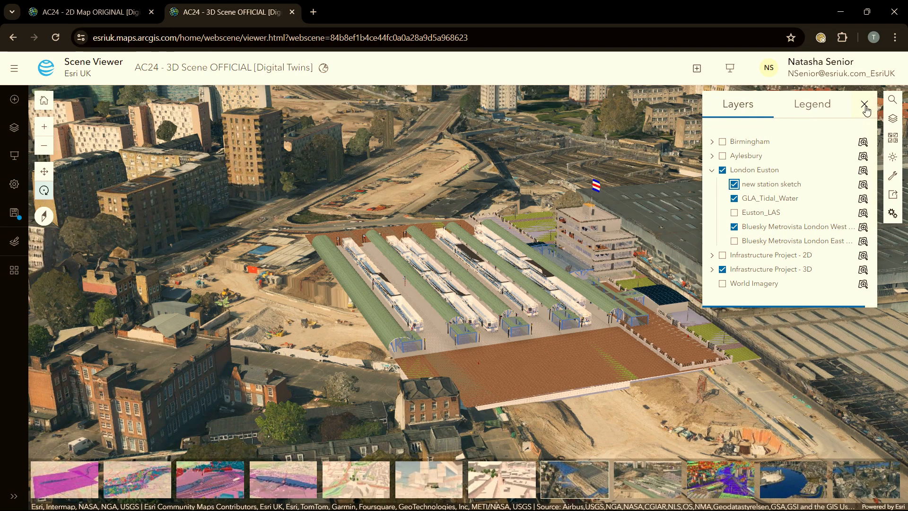
pyautogui.click(864, 105)
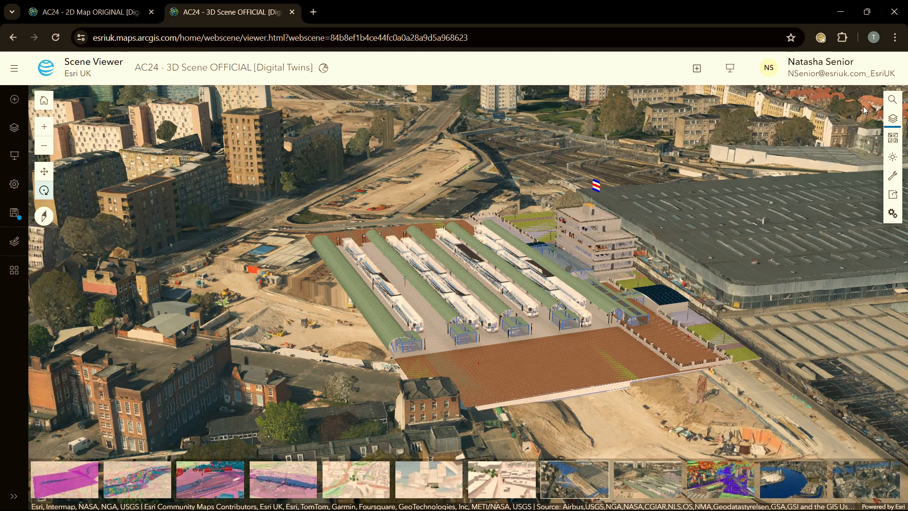
pyautogui.click(658, 480)
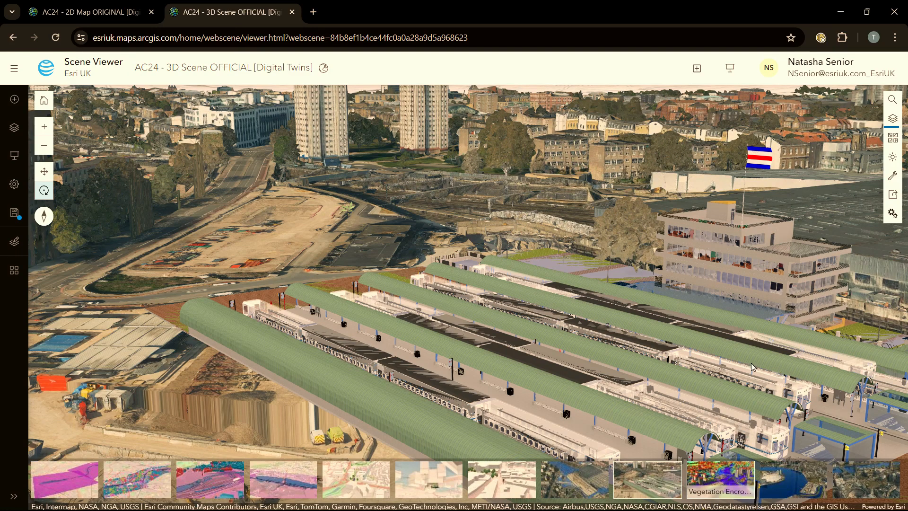
# Go to the vegetation encroachment slide, open the Euston_LAS point cloud's drawing styles, and close the legend
pyautogui.click(725, 481)
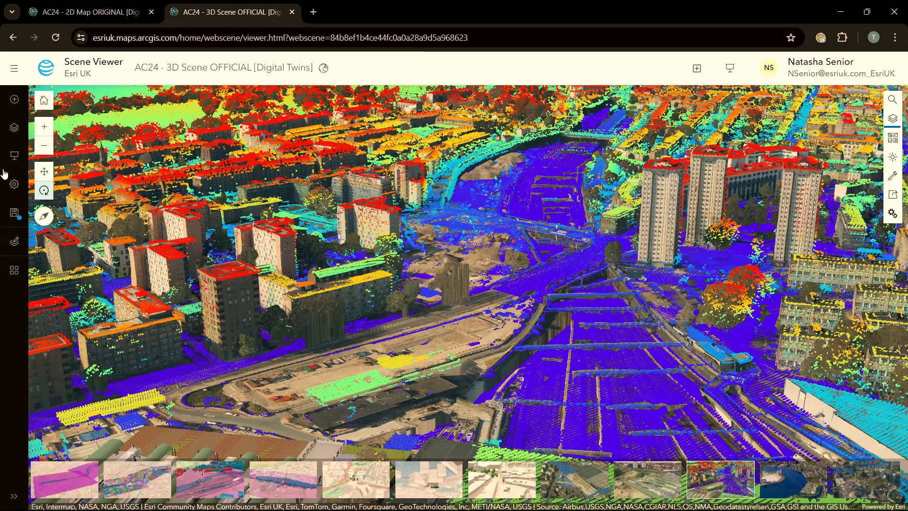
pyautogui.click(16, 129)
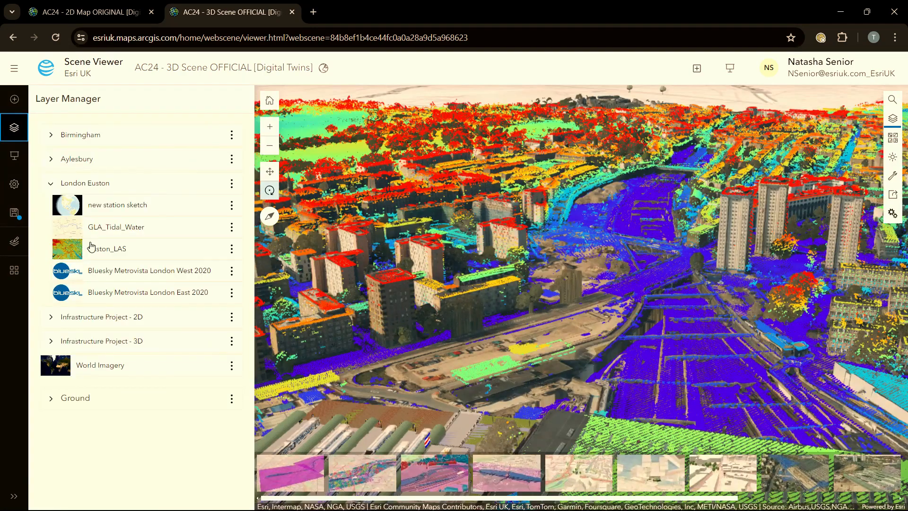
pyautogui.click(95, 247)
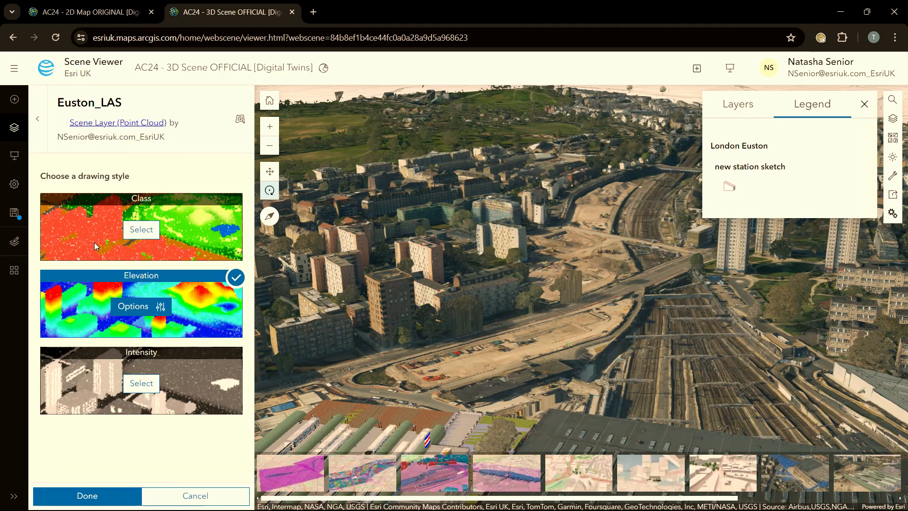
pyautogui.click(864, 105)
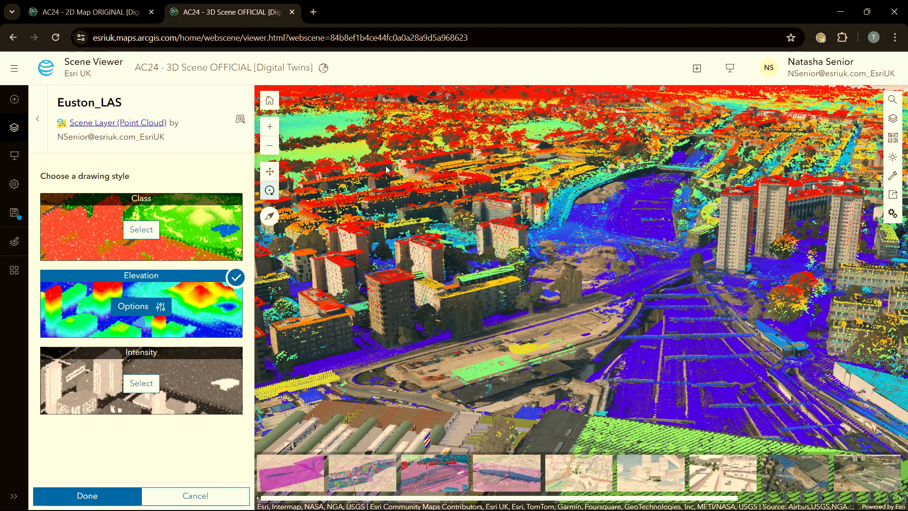
# Style the Euston_LAS point cloud by Class, review its class colour options, and return to the layer manager
pyautogui.click(141, 230)
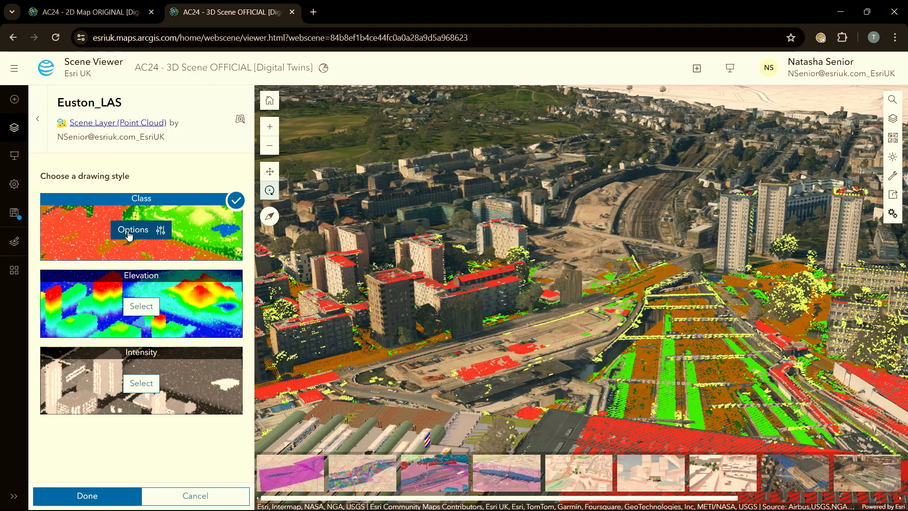
pyautogui.click(130, 233)
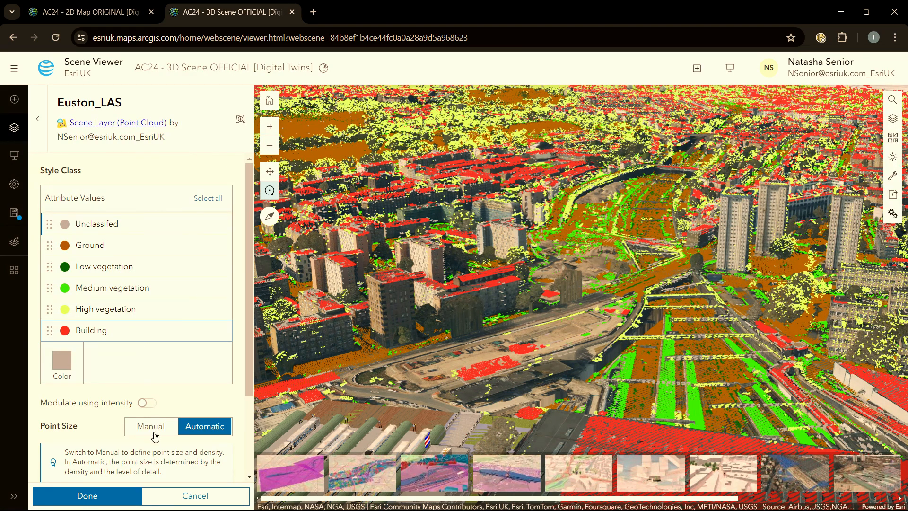
pyautogui.click(178, 495)
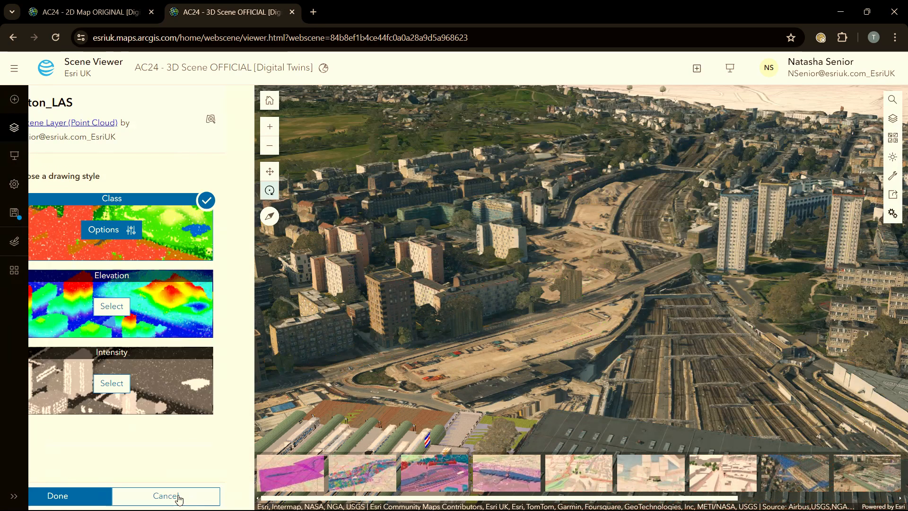
pyautogui.click(16, 128)
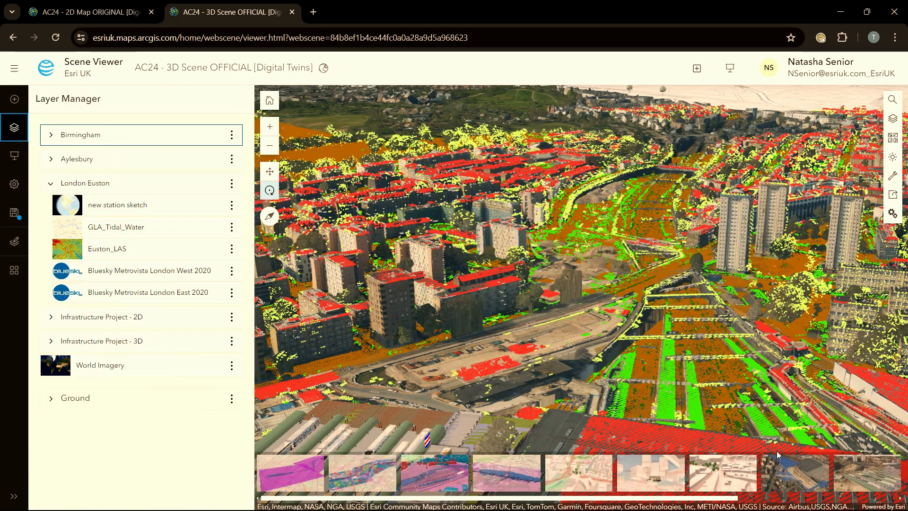
# View the River Thames slide around the white dome, go to the last slide at the Houses of Parliament, and close the layer manager
pyautogui.click(872, 475)
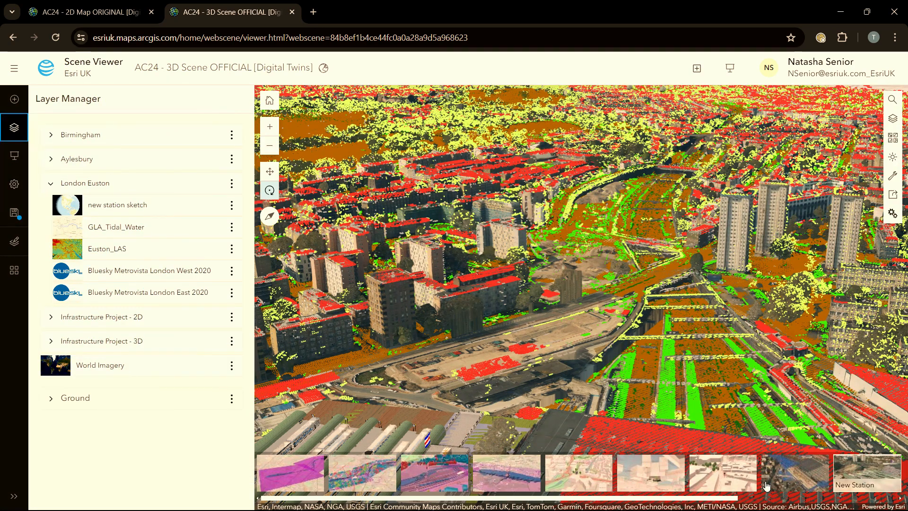
pyautogui.hscroll(5, 719, 486)
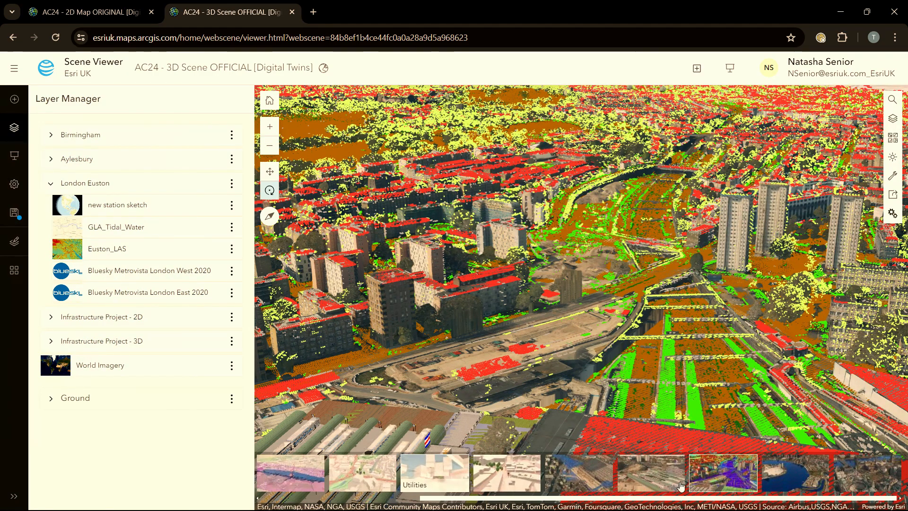
pyautogui.click(788, 484)
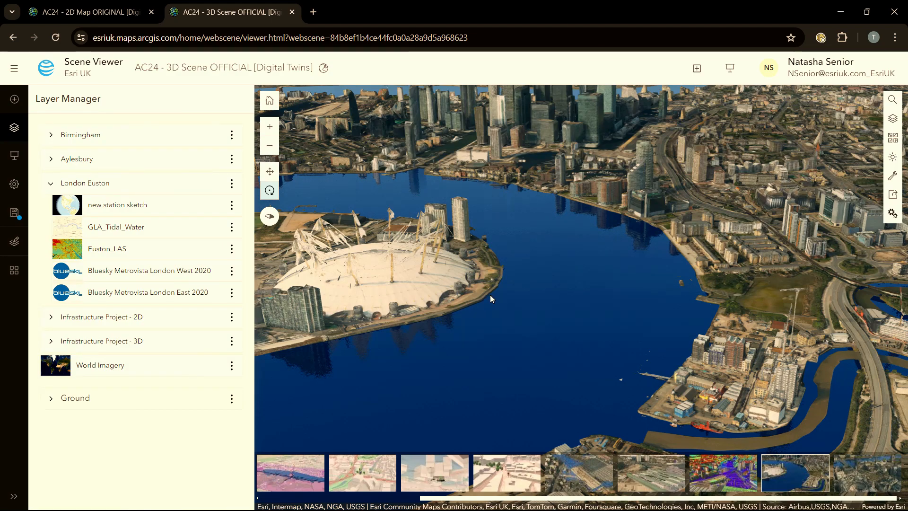
pyautogui.click(869, 480)
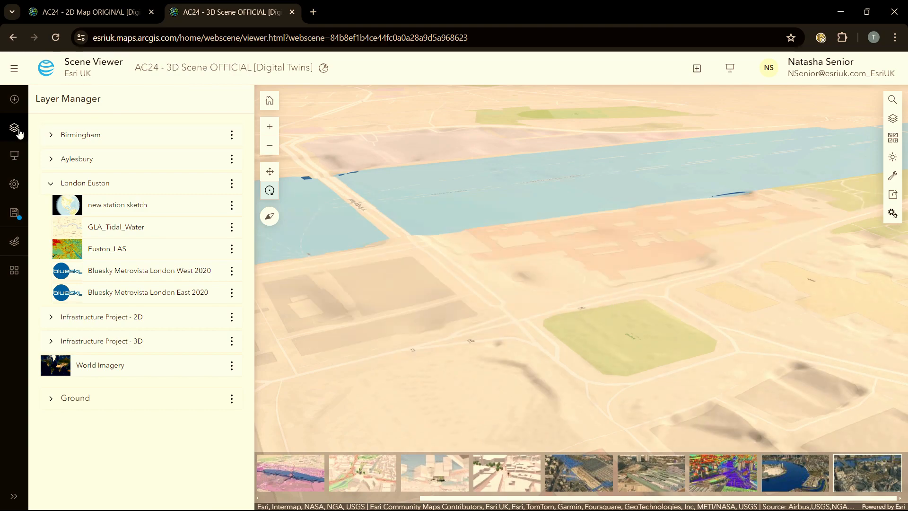
pyautogui.click(15, 129)
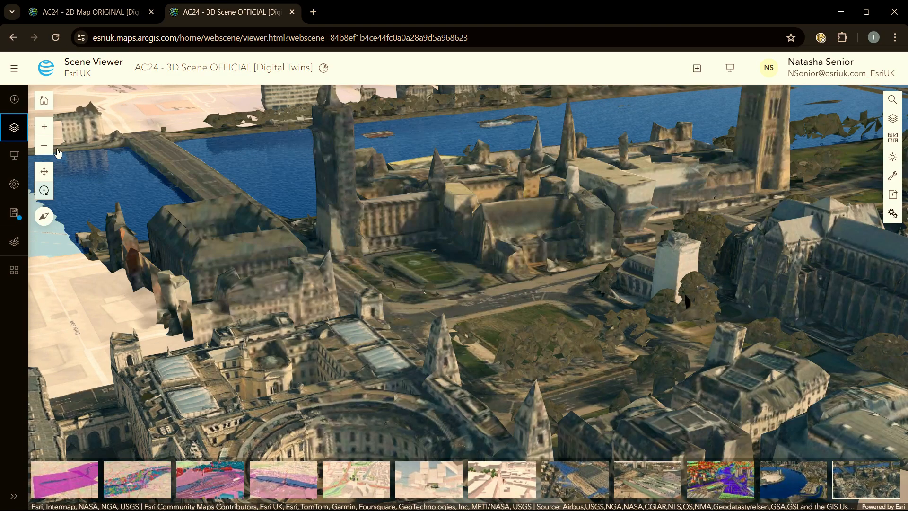